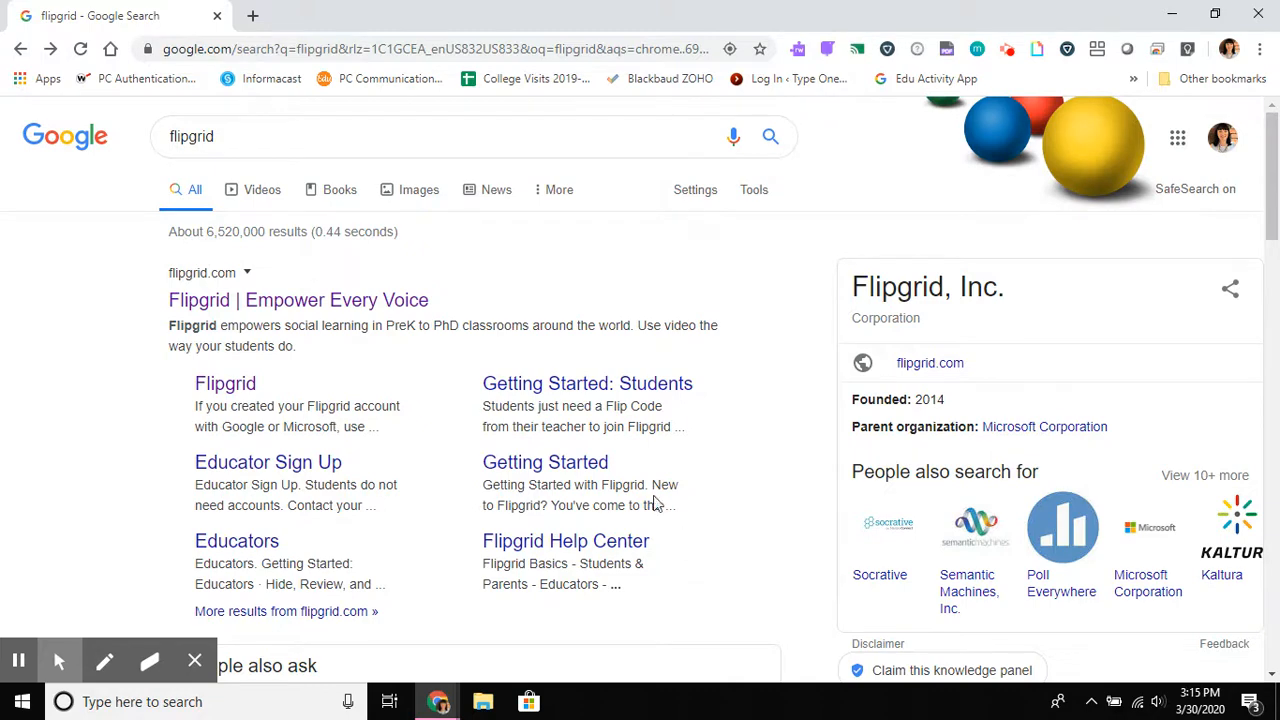
Step: Open the Flipgrid website from the search results and log in as an educator with the school Google account
click(255, 305)
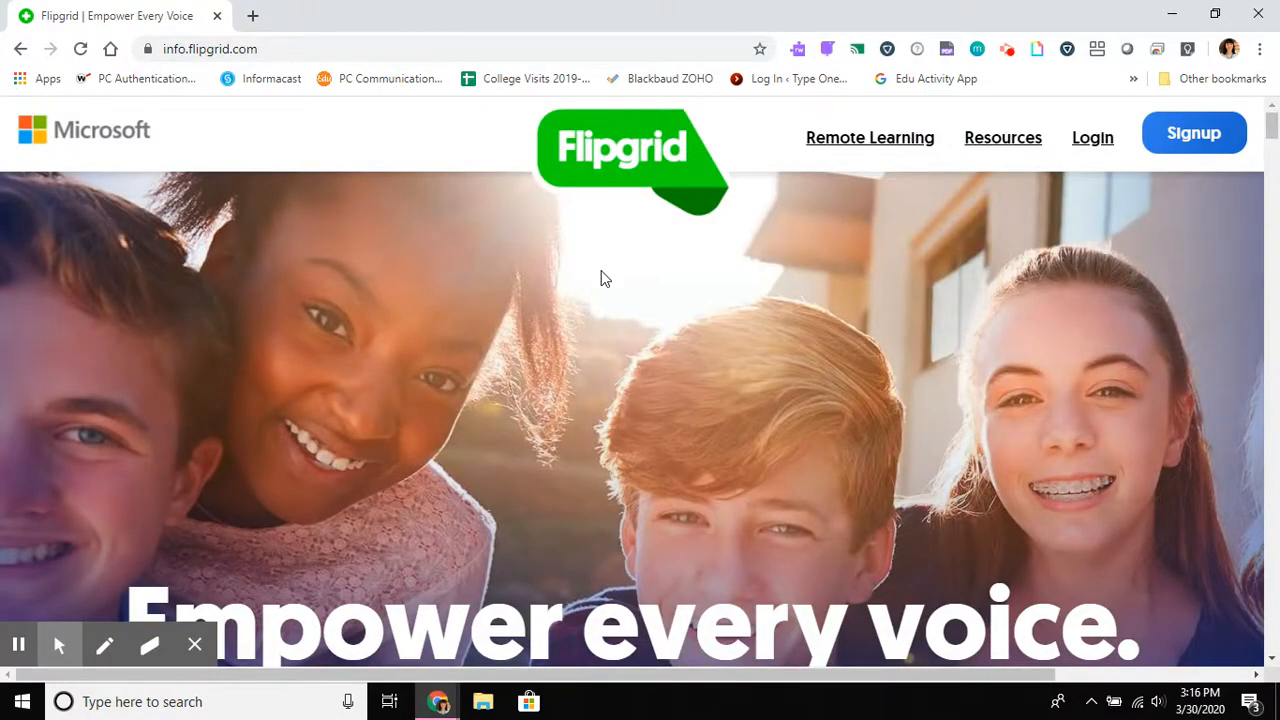
click(1093, 142)
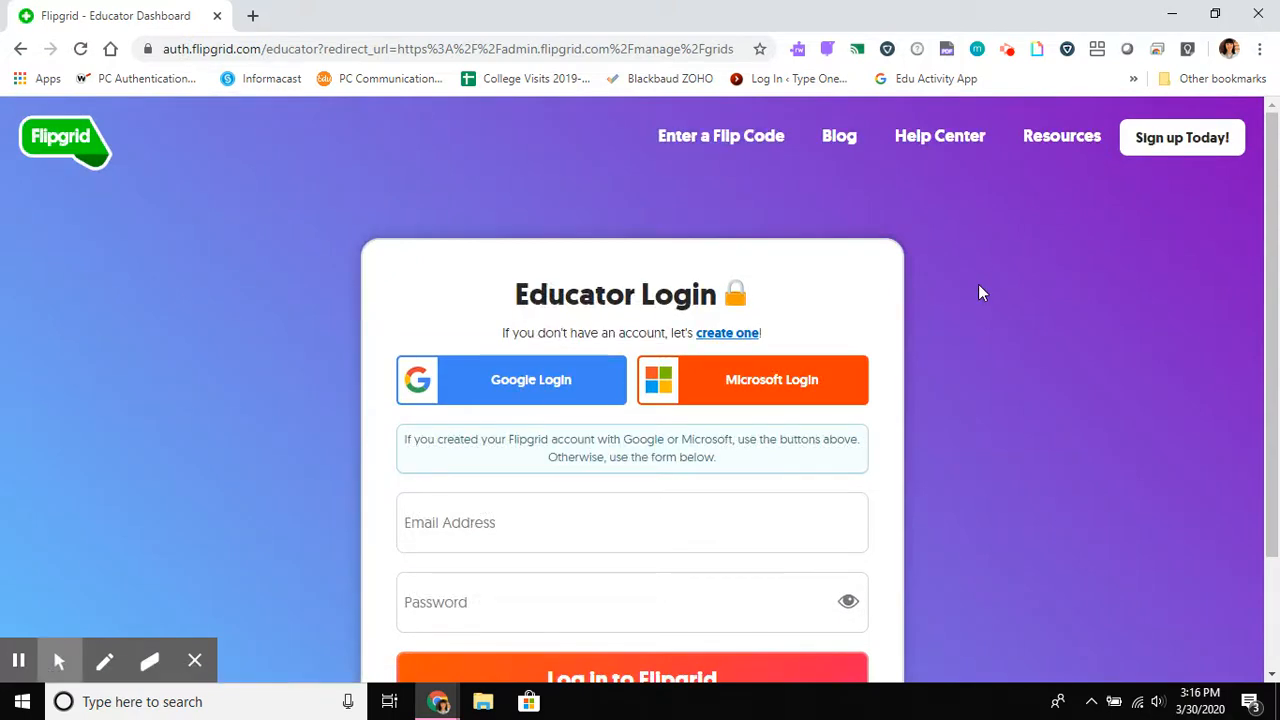
scroll(978, 284, down, 2)
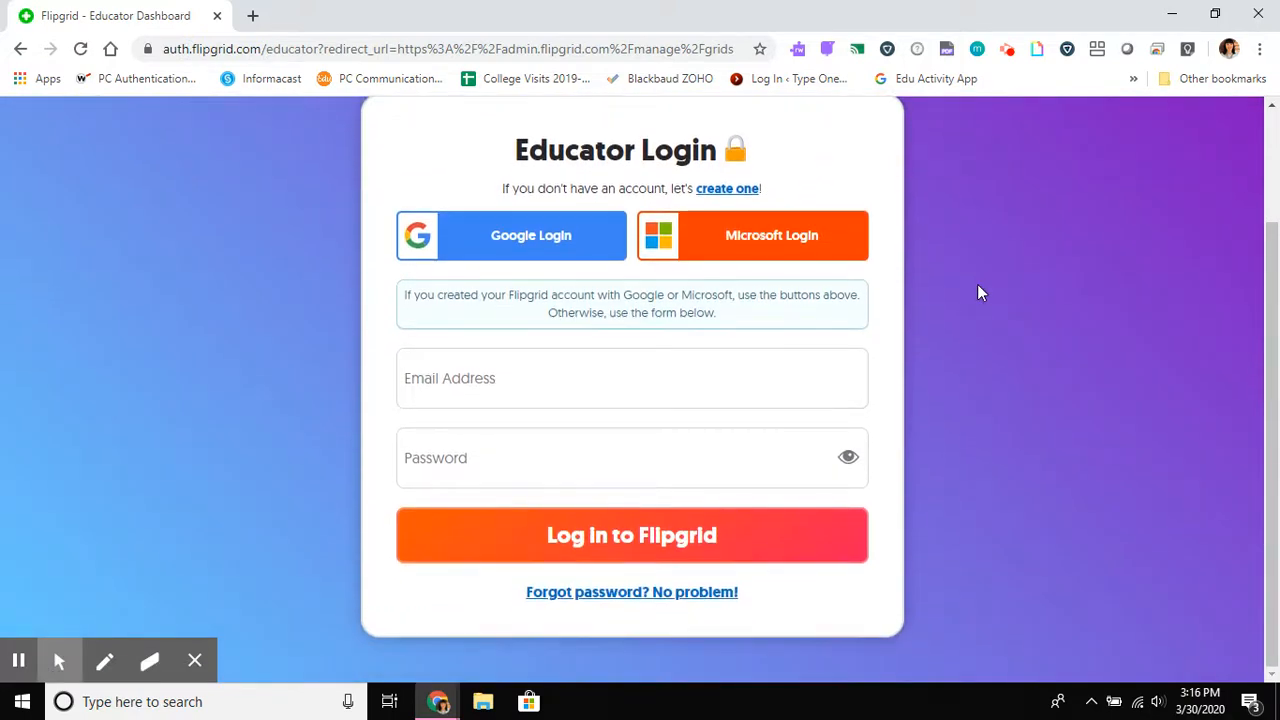
scroll(978, 286, up, 2)
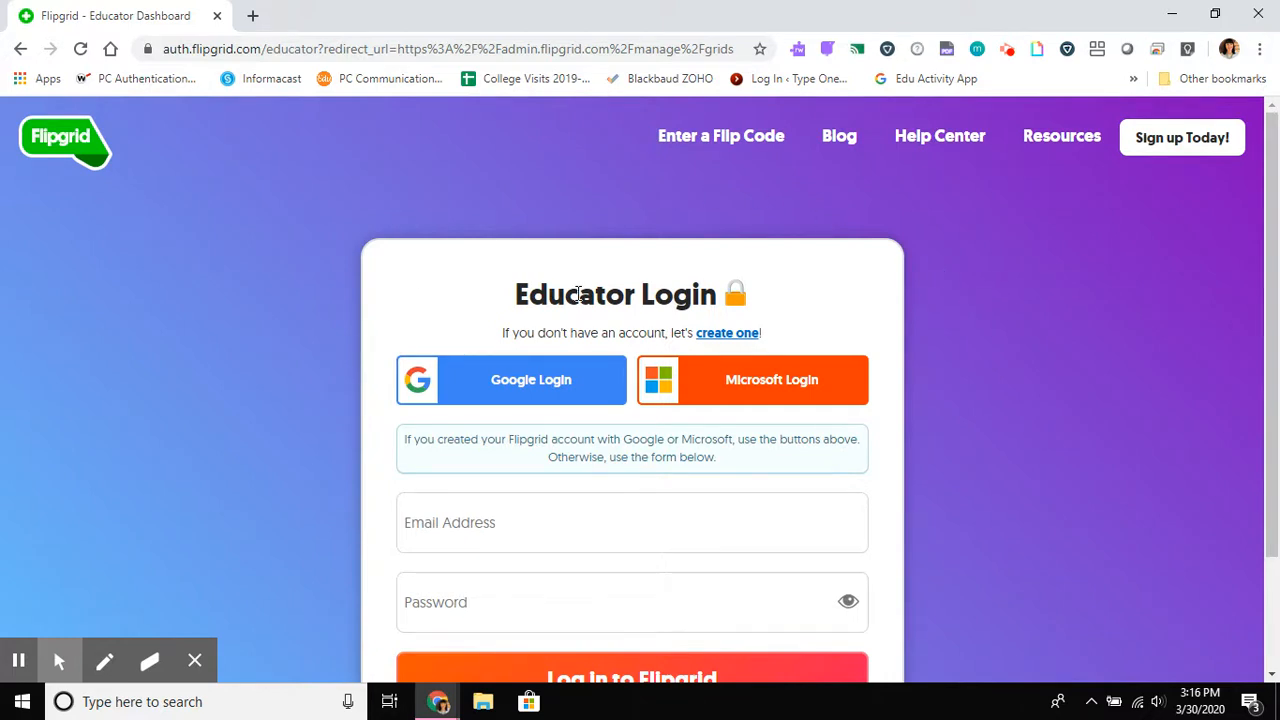
click(505, 392)
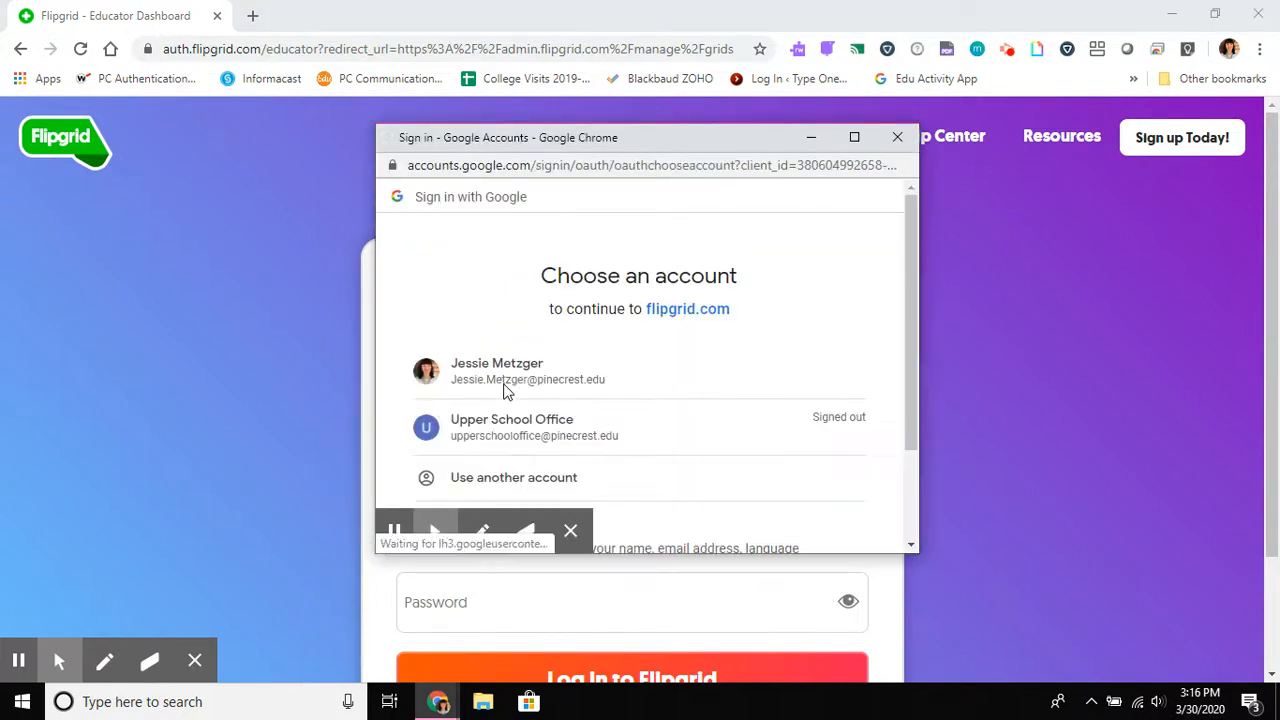
click(511, 375)
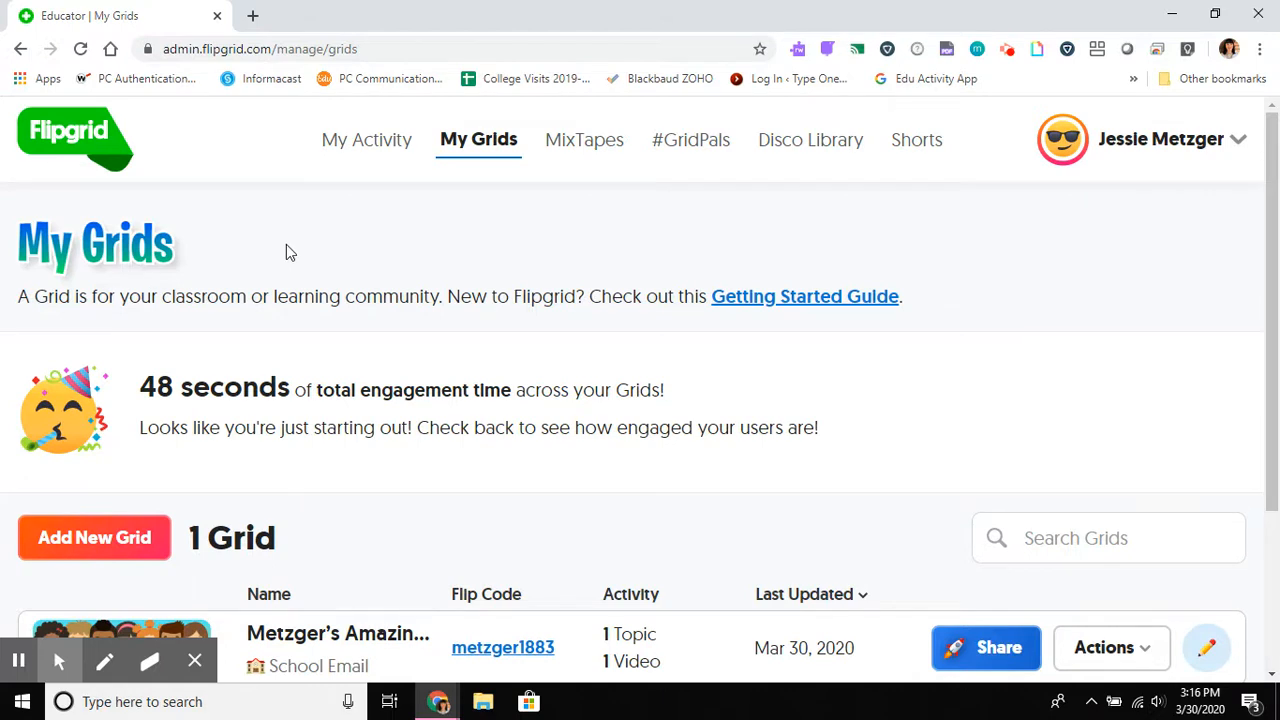
Step: Start a new grid and name it with the teacher's title and surname in possessive form, followed by "Other Amazing Test Course"
scroll(311, 364, down, 3)
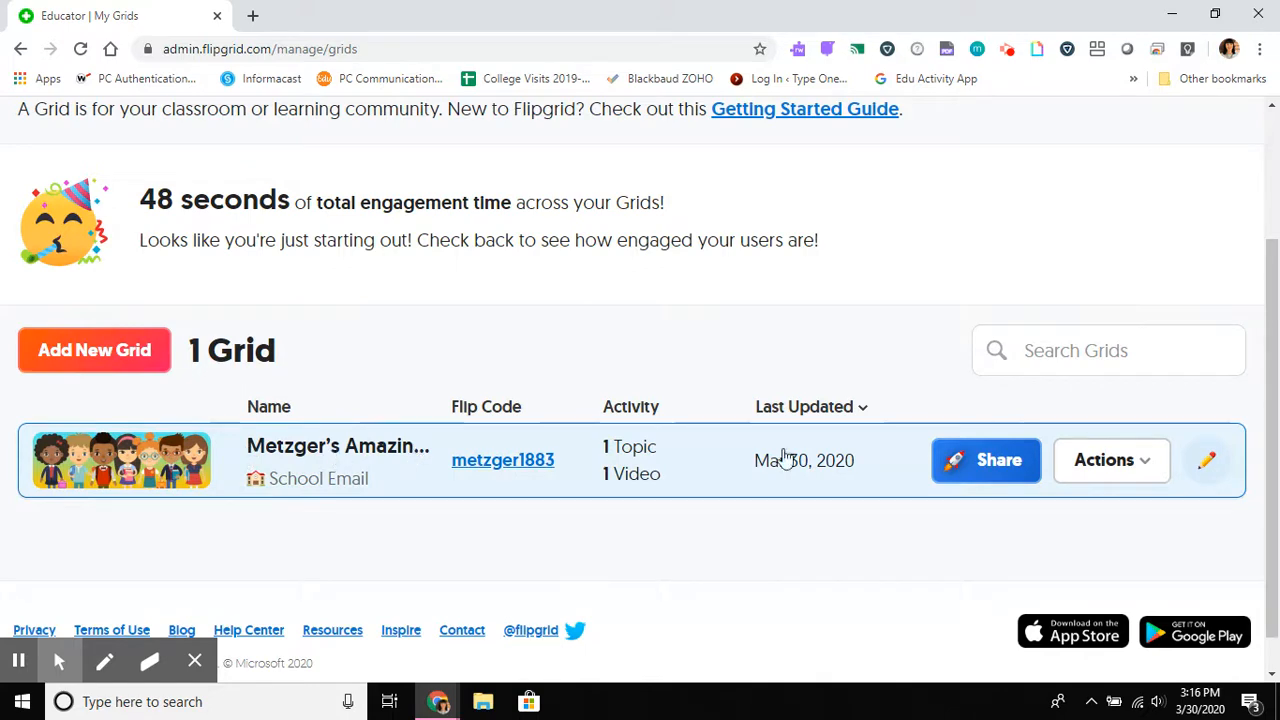
click(112, 362)
click(525, 355)
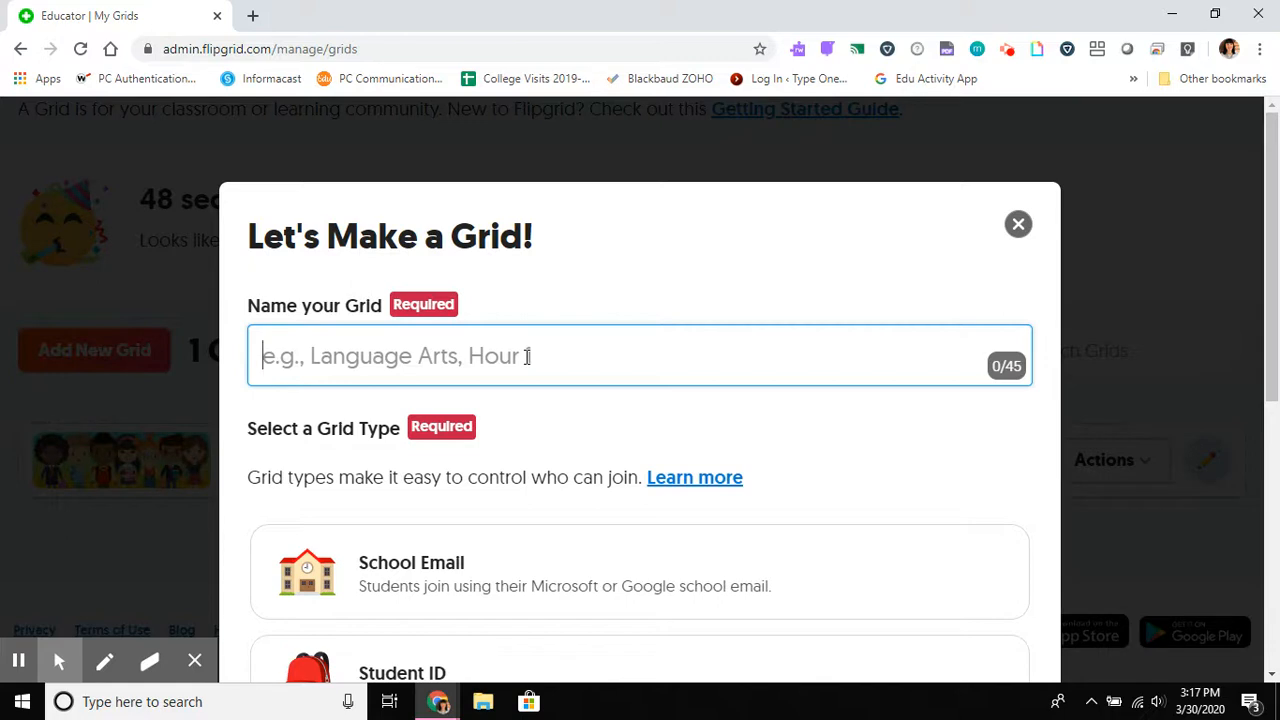
text(Mrs. Me)
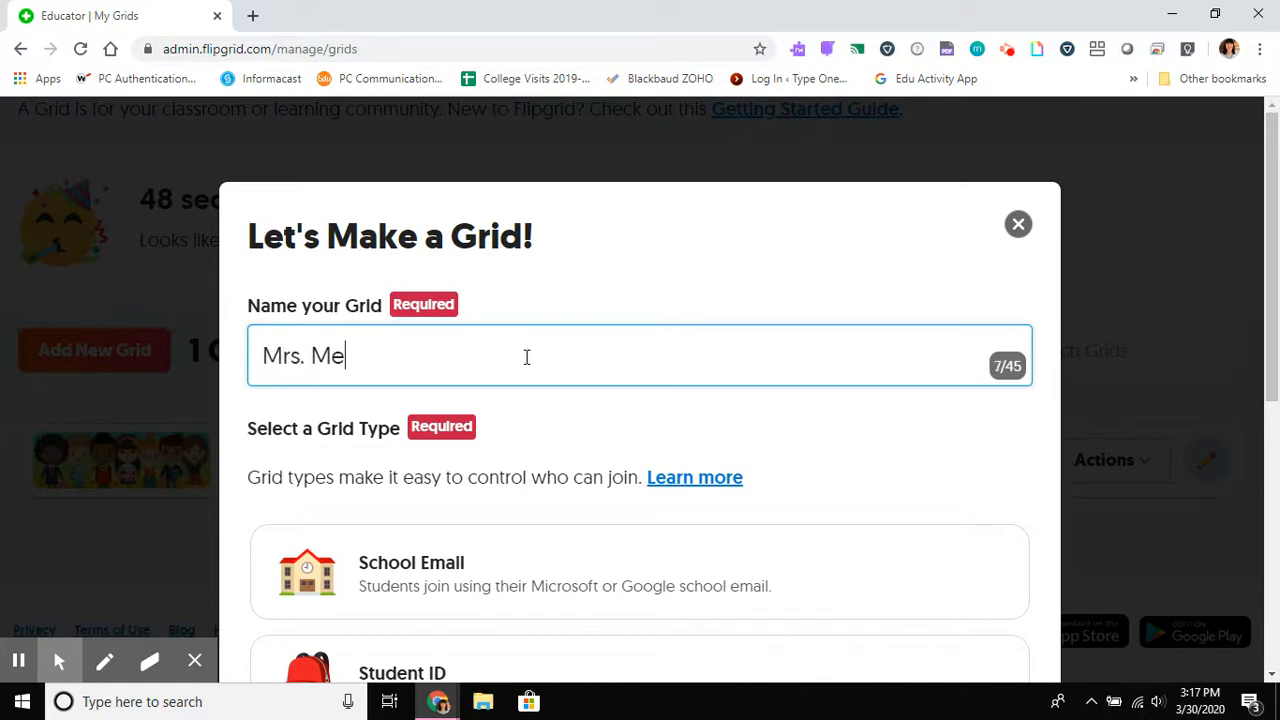
text(tzger's O)
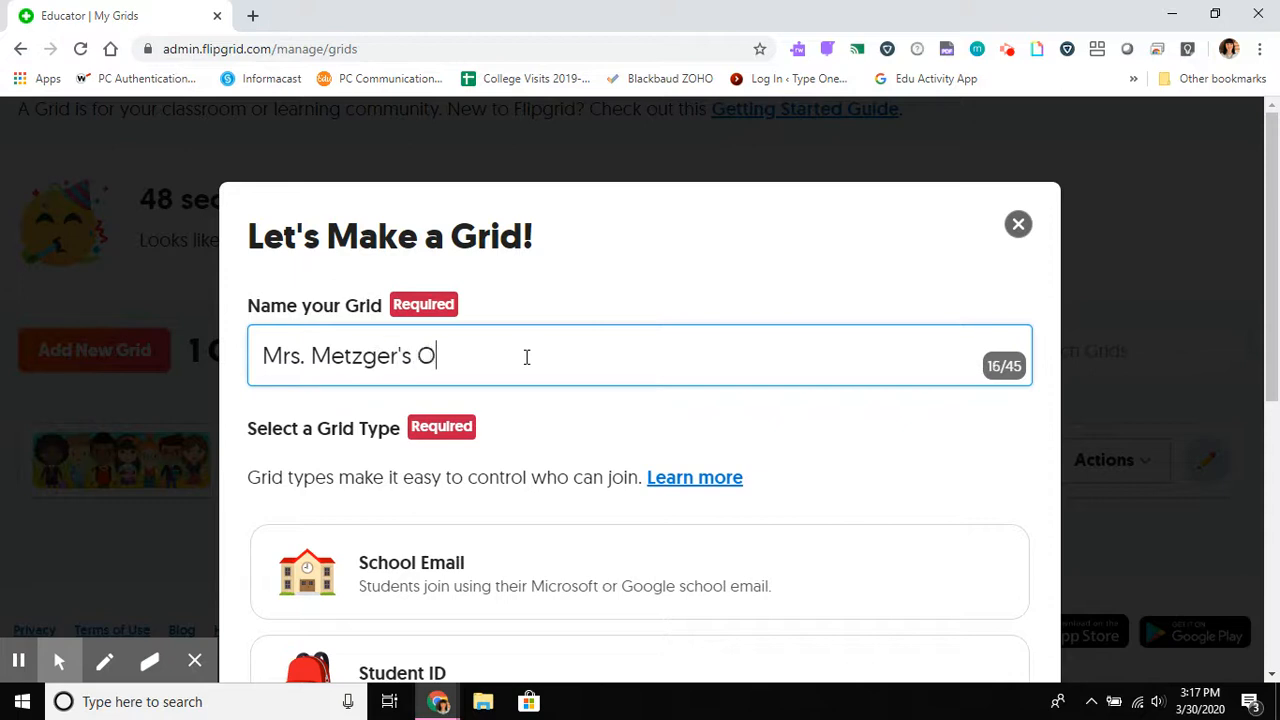
text(ther Amazing Test)
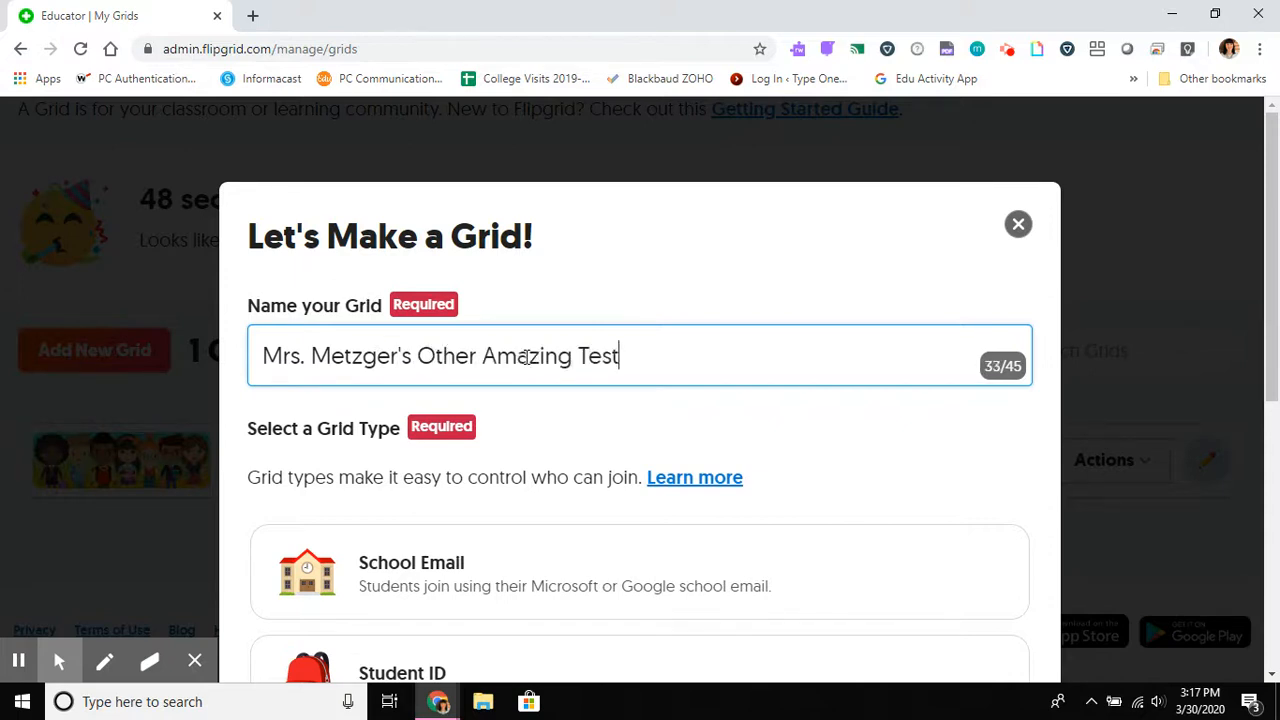
text( Course)
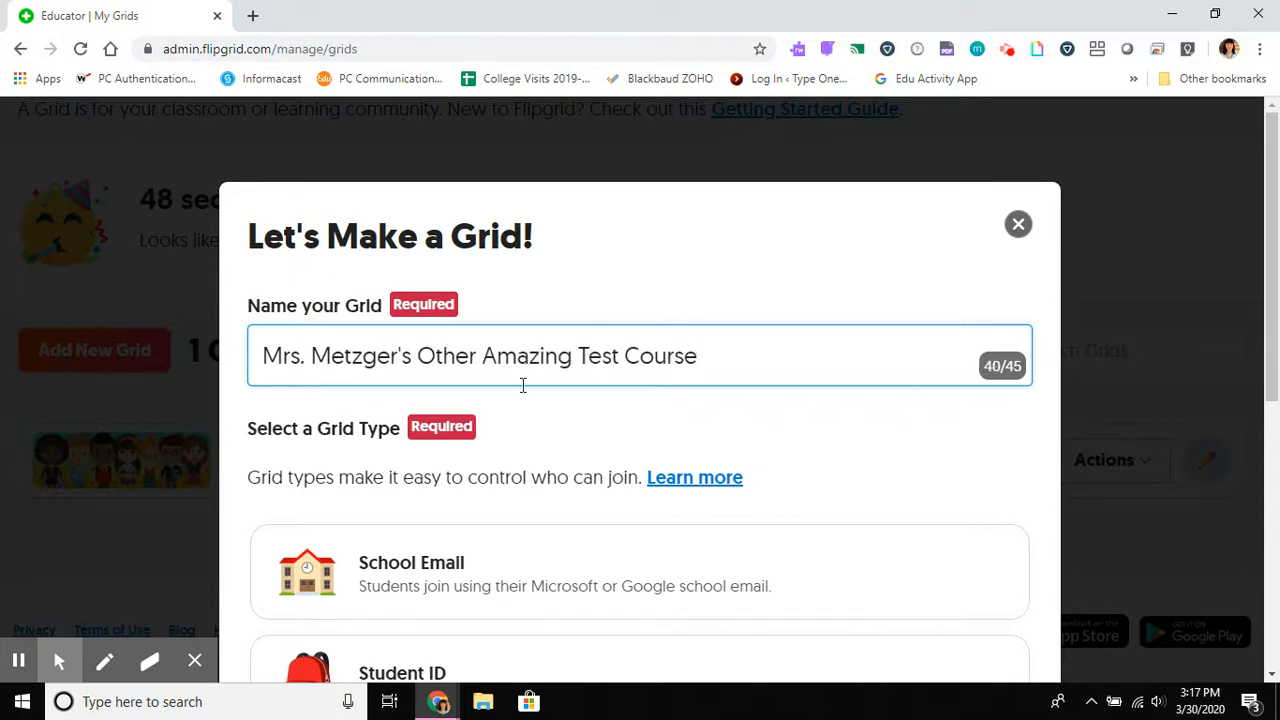
Step: Set the grid type to School Email and review the suggested Flip Code and grid name, keeping both
scroll(755, 413, down, 1)
scroll(755, 413, down, 4)
click(415, 208)
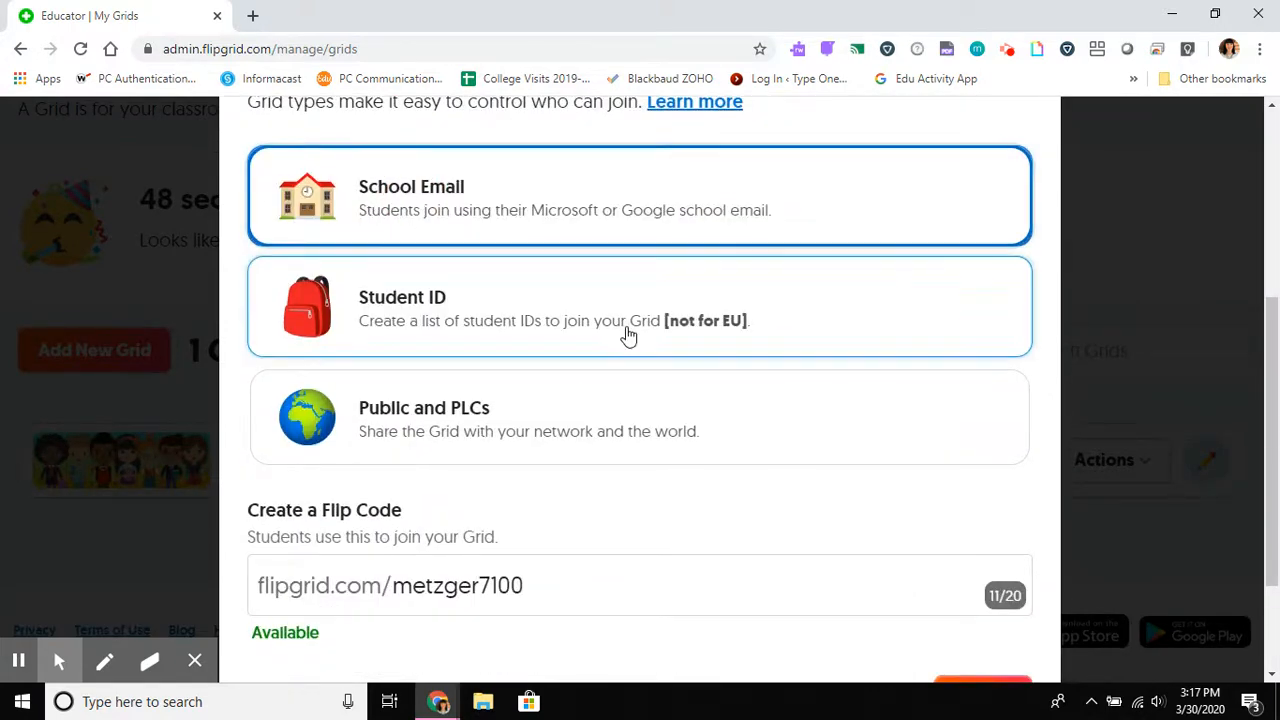
scroll(626, 335, down, 2)
drag(543, 423, 380, 449)
click(533, 433)
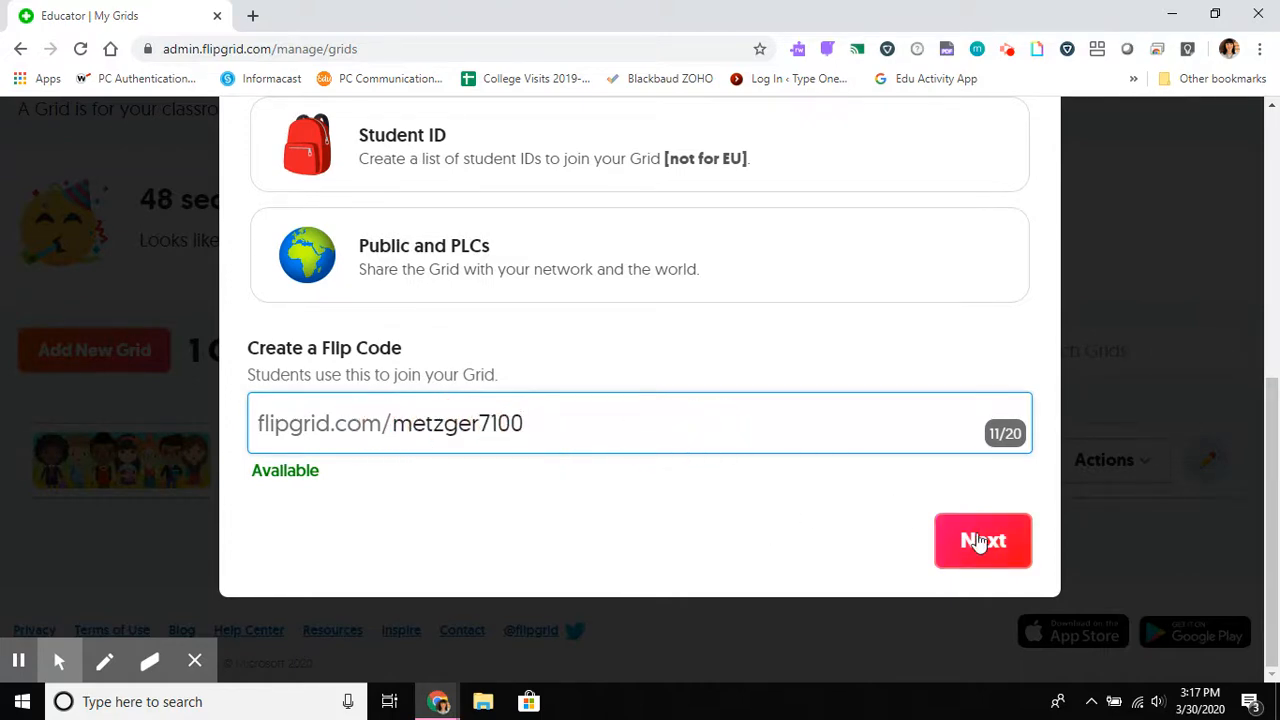
scroll(980, 541, up, 4)
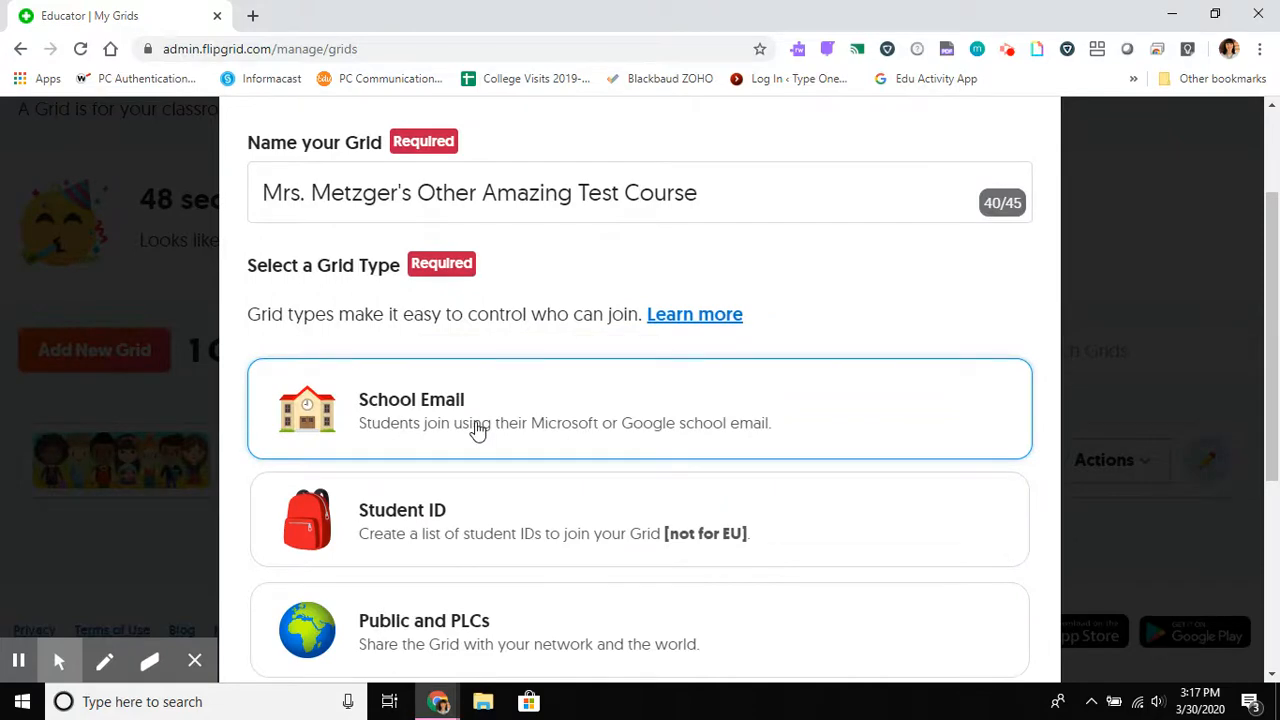
scroll(477, 428, up, 2)
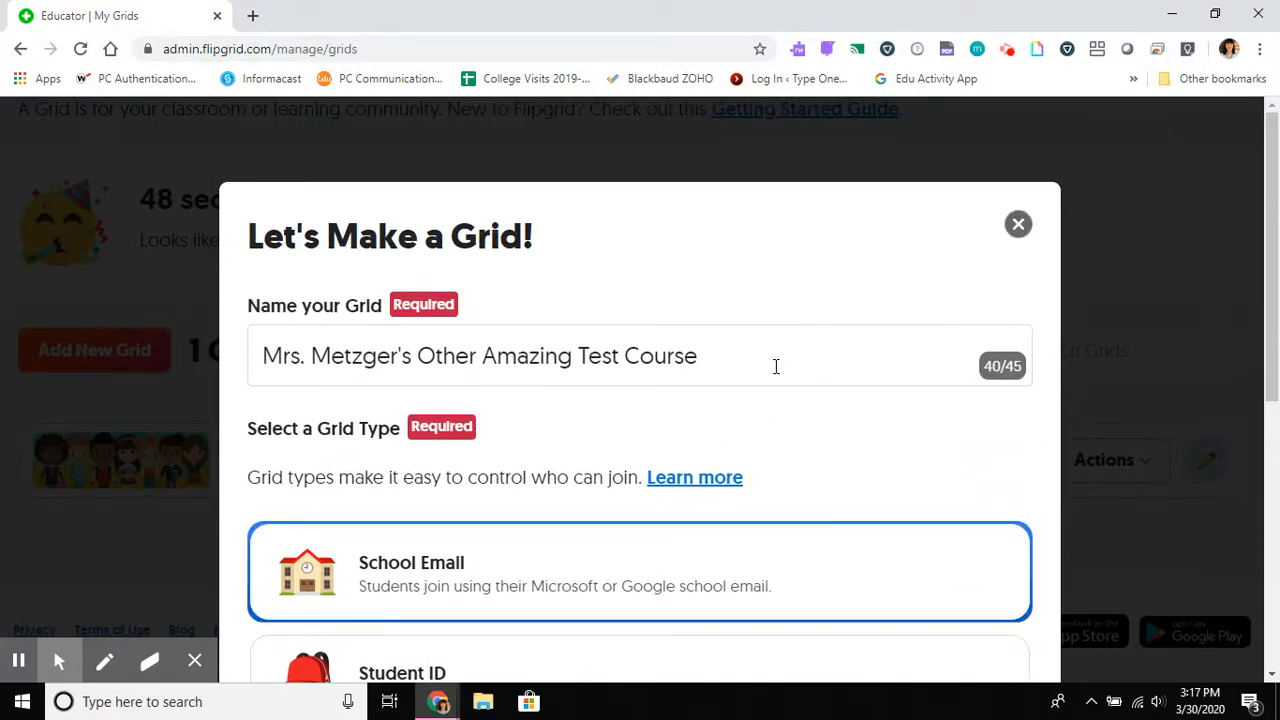
Step: Finish creating the grid with the prefilled school email domain and go to the new grid
scroll(774, 366, down, 5)
click(980, 538)
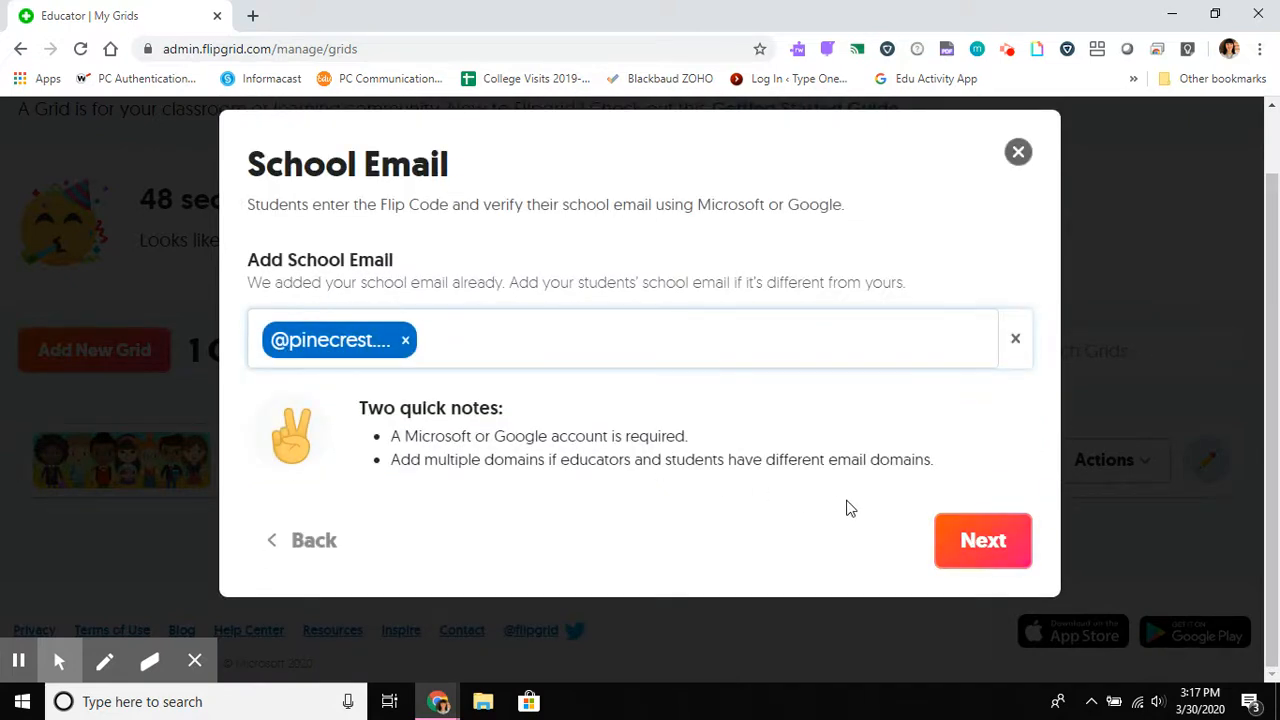
click(974, 540)
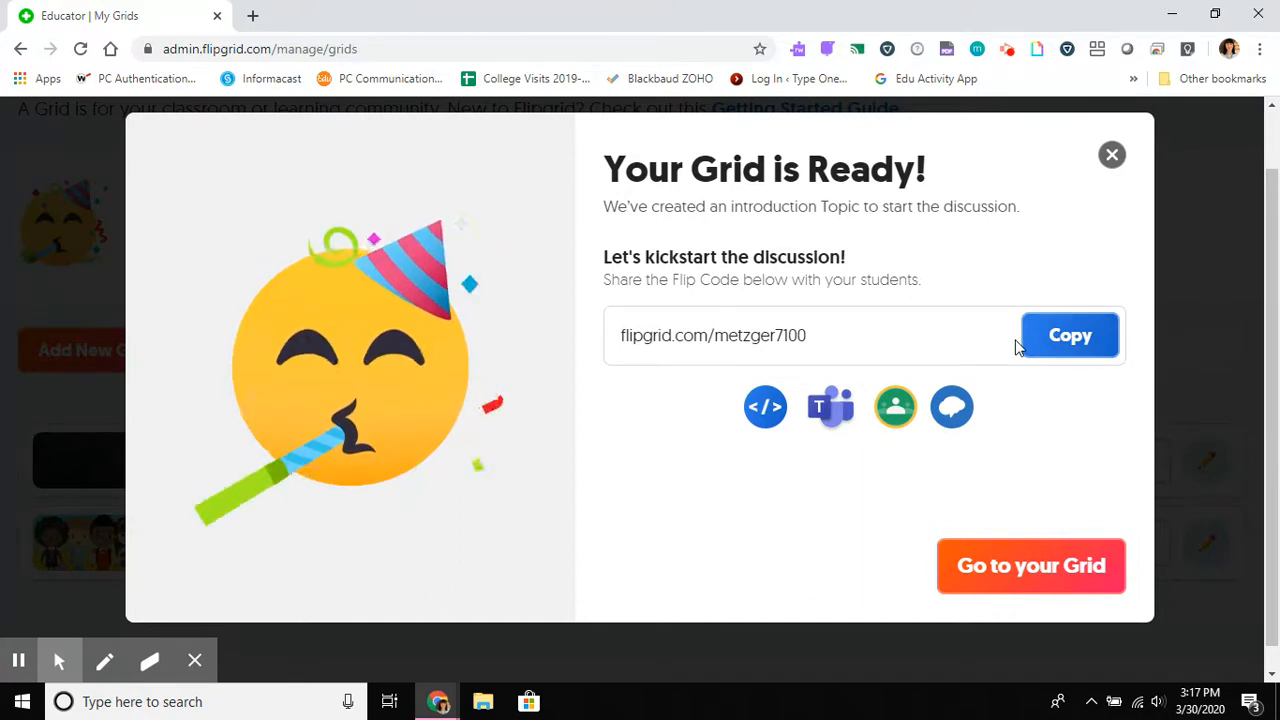
click(1060, 585)
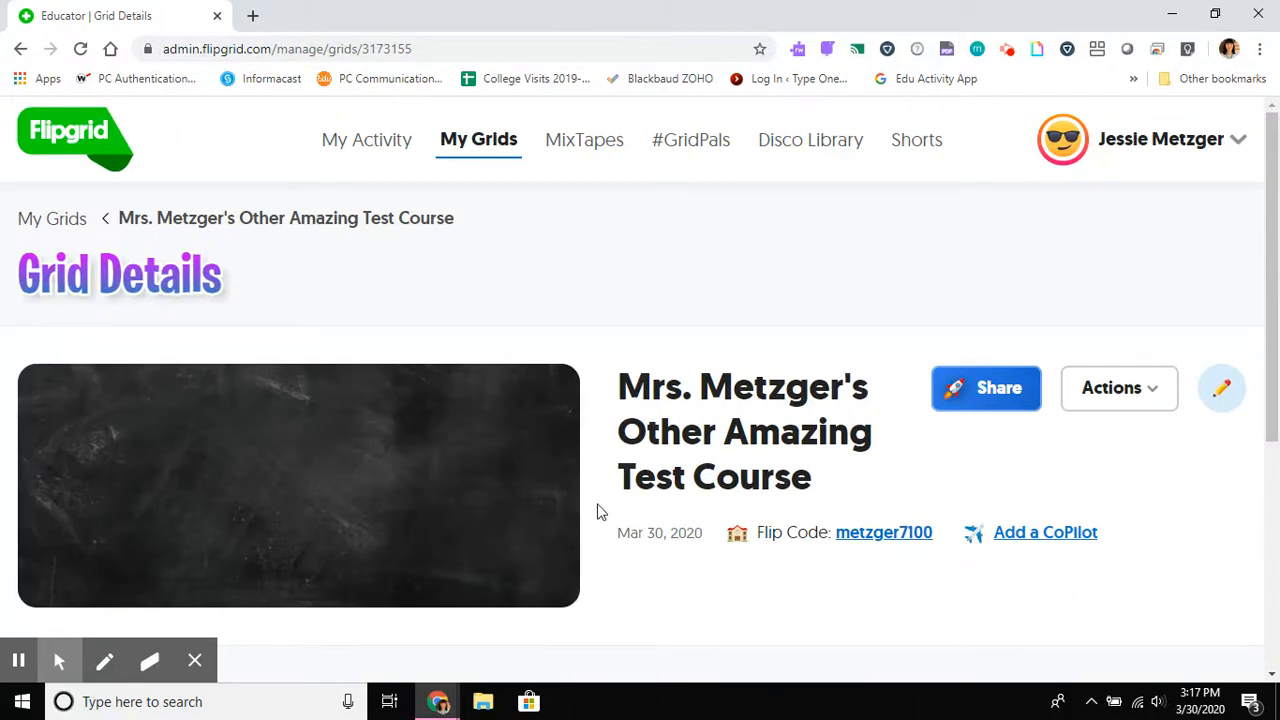
Step: Add a new topic to the grid and title it "Where do you work?"
scroll(598, 512, down, 1)
scroll(598, 512, up, 1)
scroll(598, 512, down, 4)
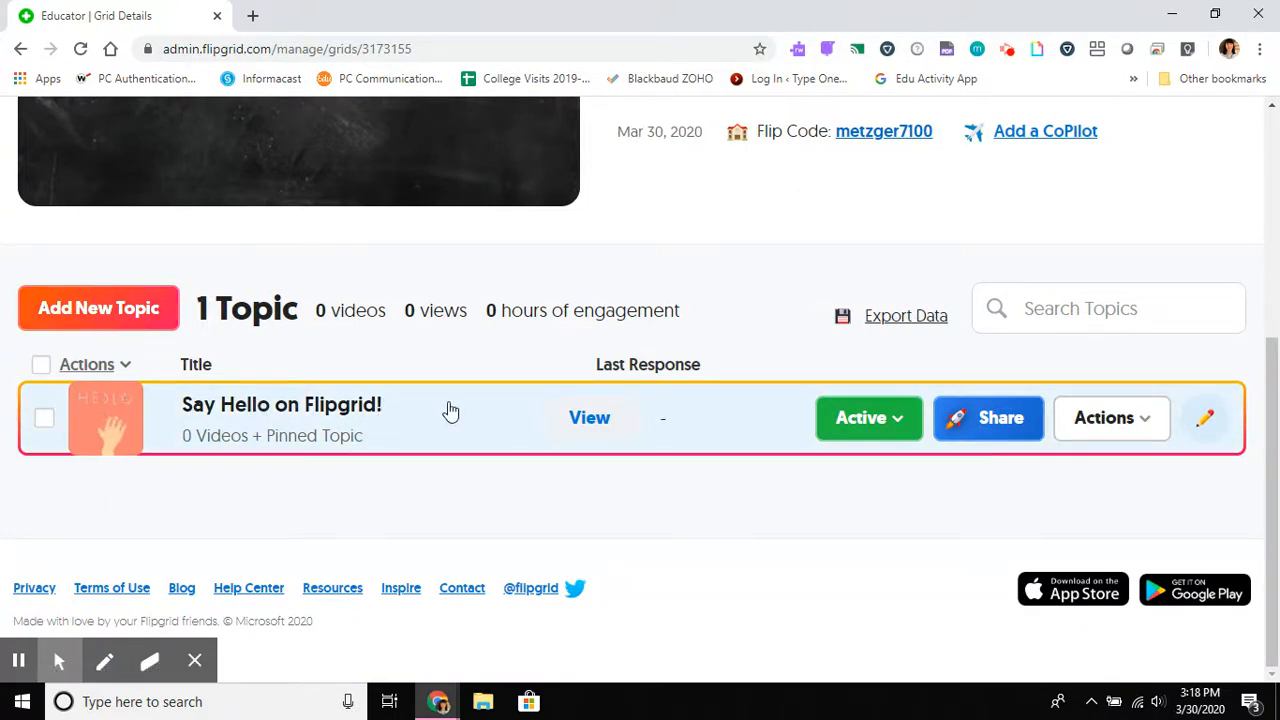
click(93, 316)
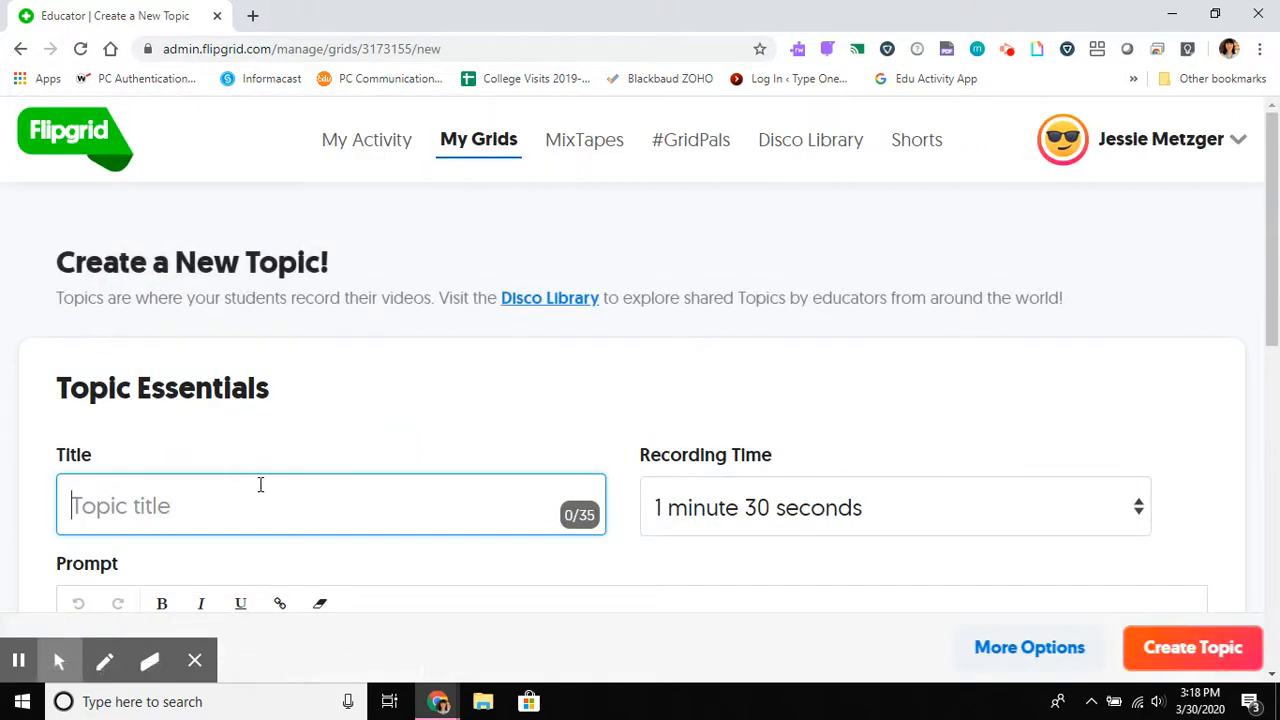
text(Where do )
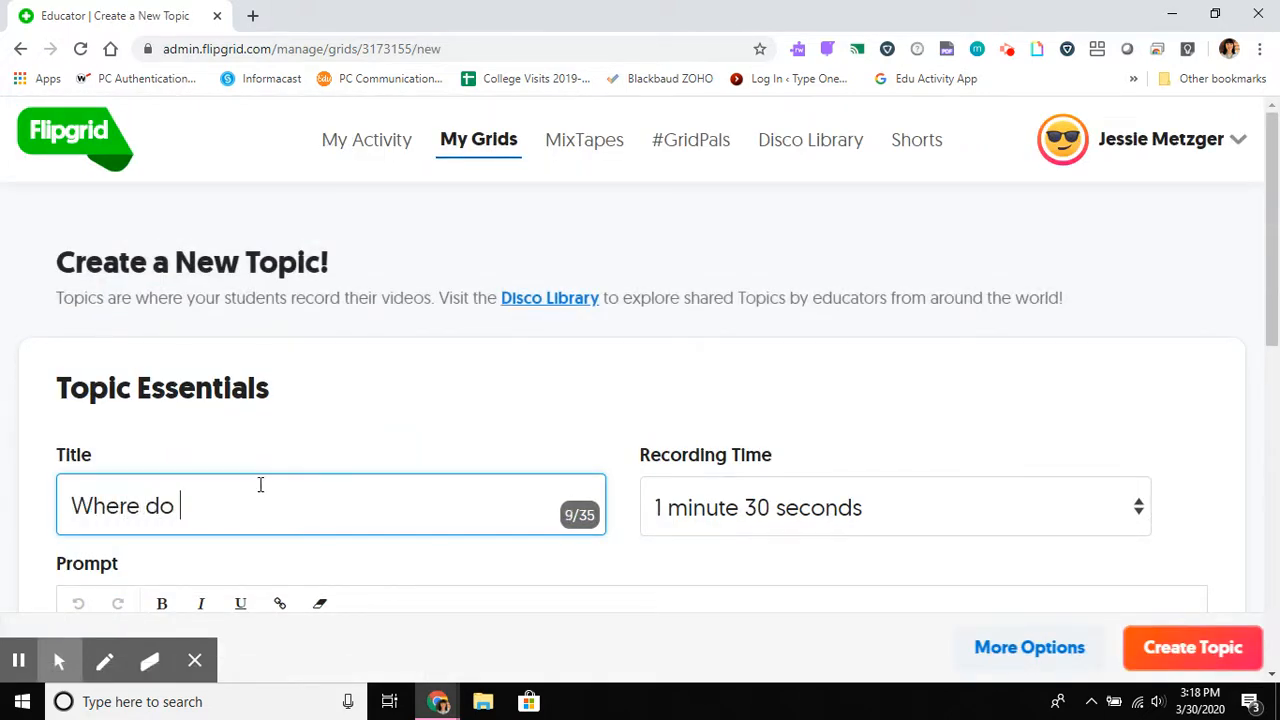
text(you work)
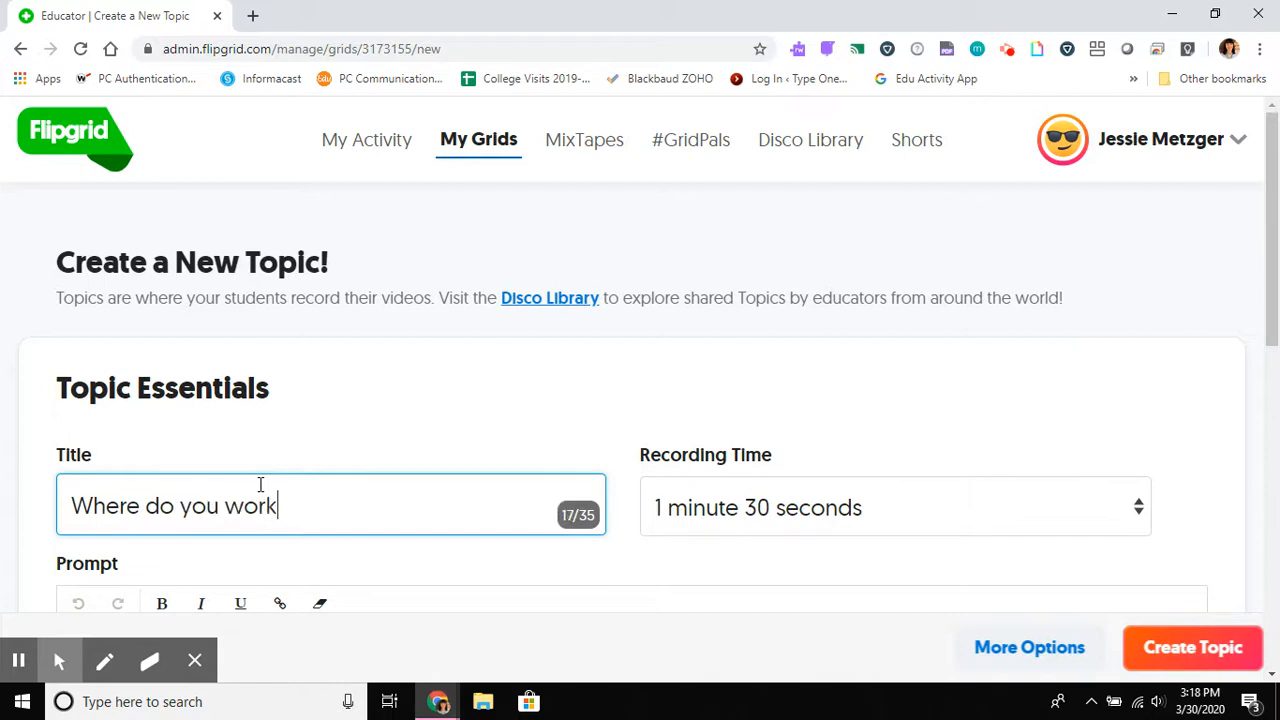
text(?)
Step: Enter the topic prompt "Show us your workspace and tell us a little bit about why you chose it!"
scroll(314, 486, down, 1)
scroll(314, 486, down, 3)
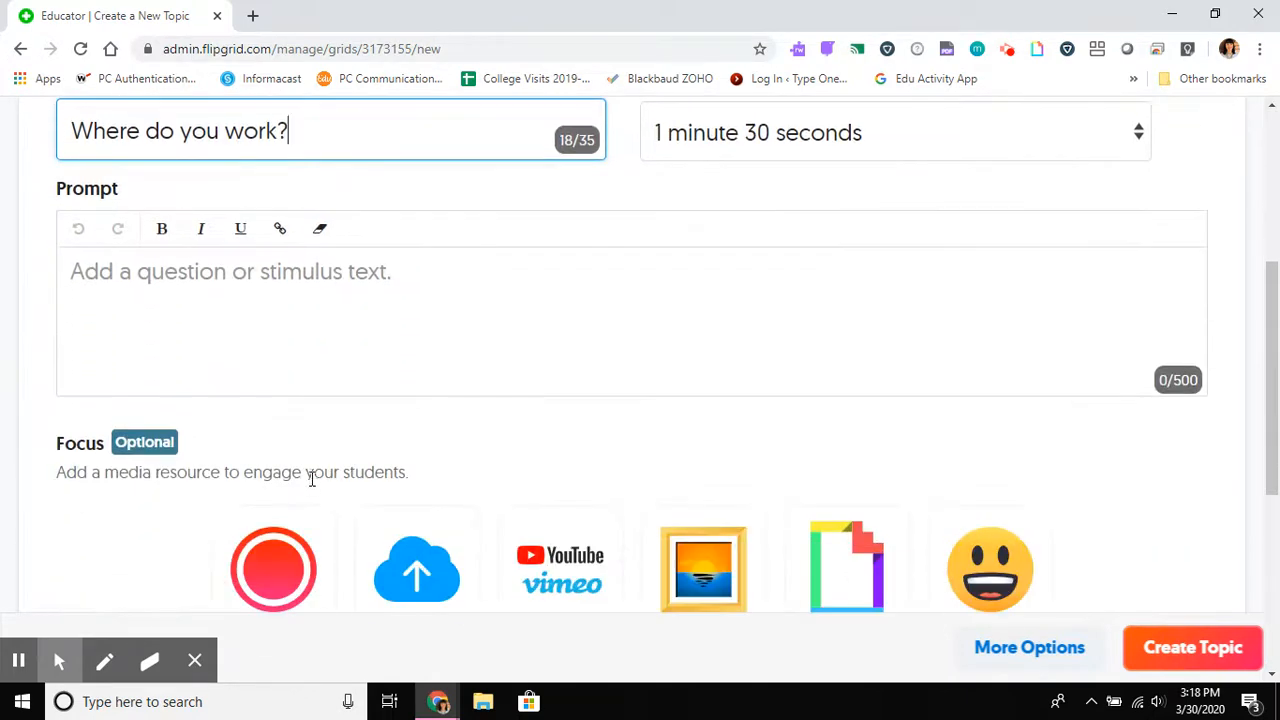
click(223, 291)
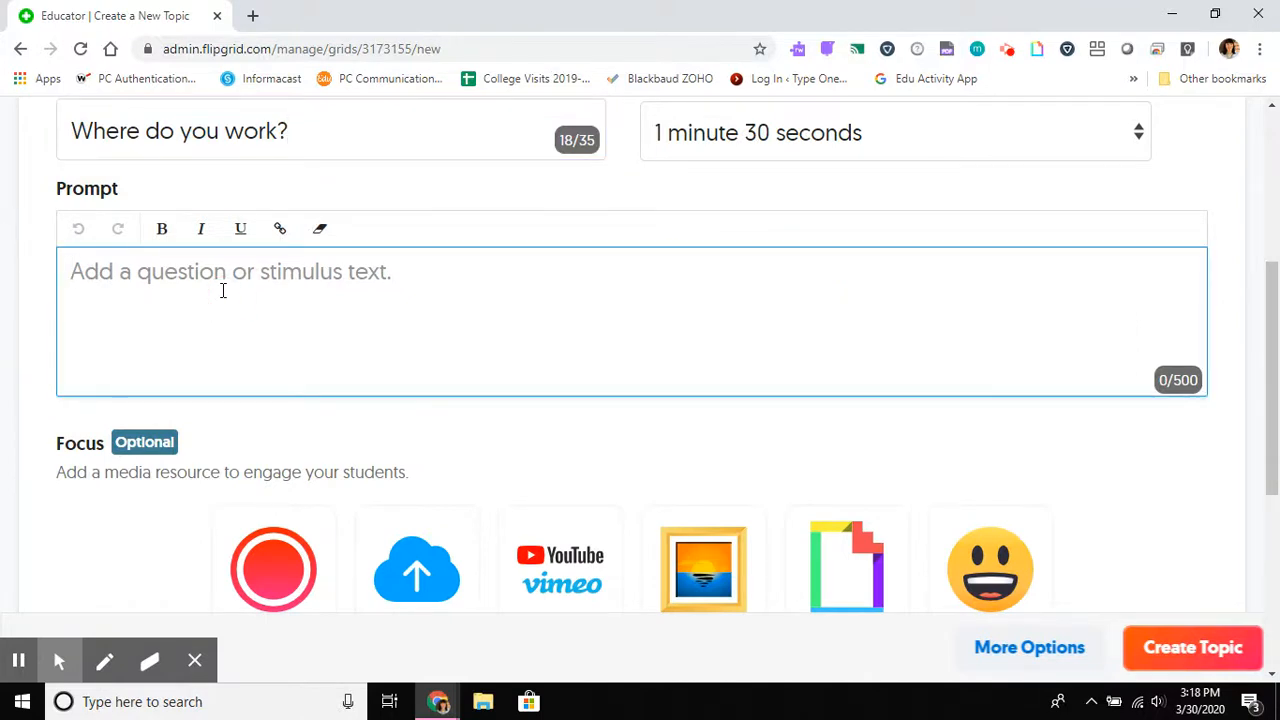
text(Show us y)
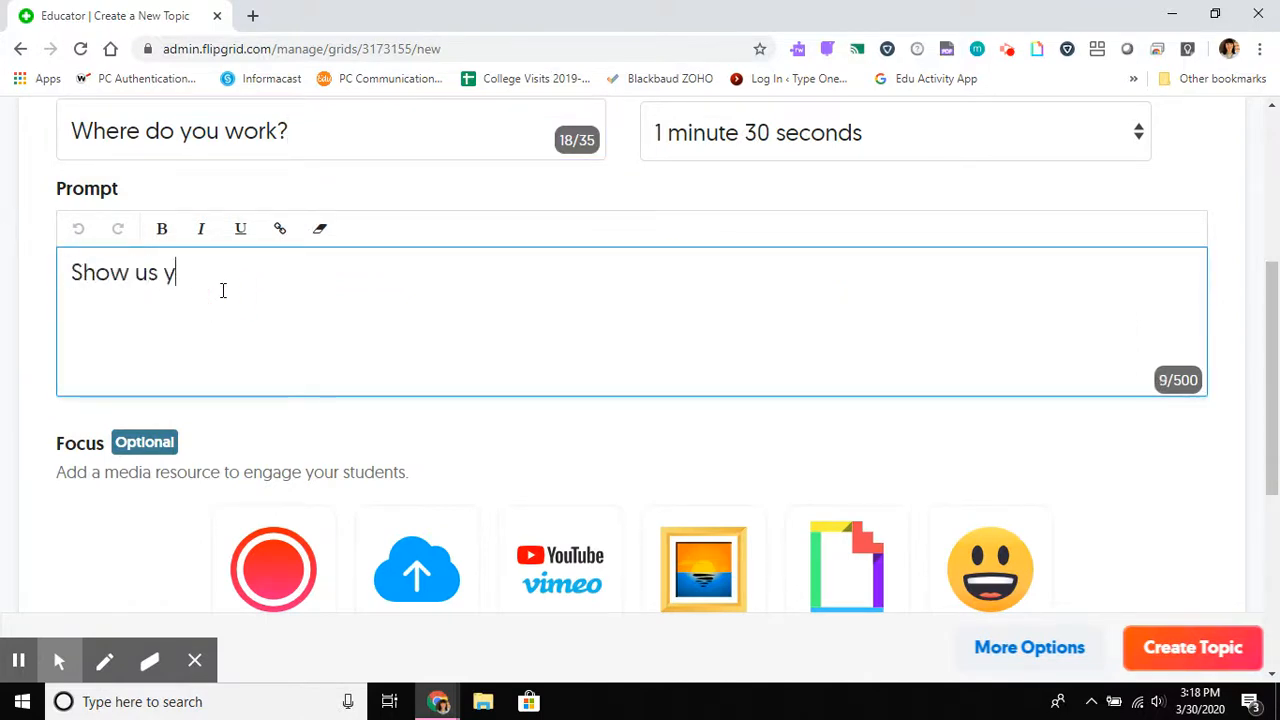
text(our workspace and )
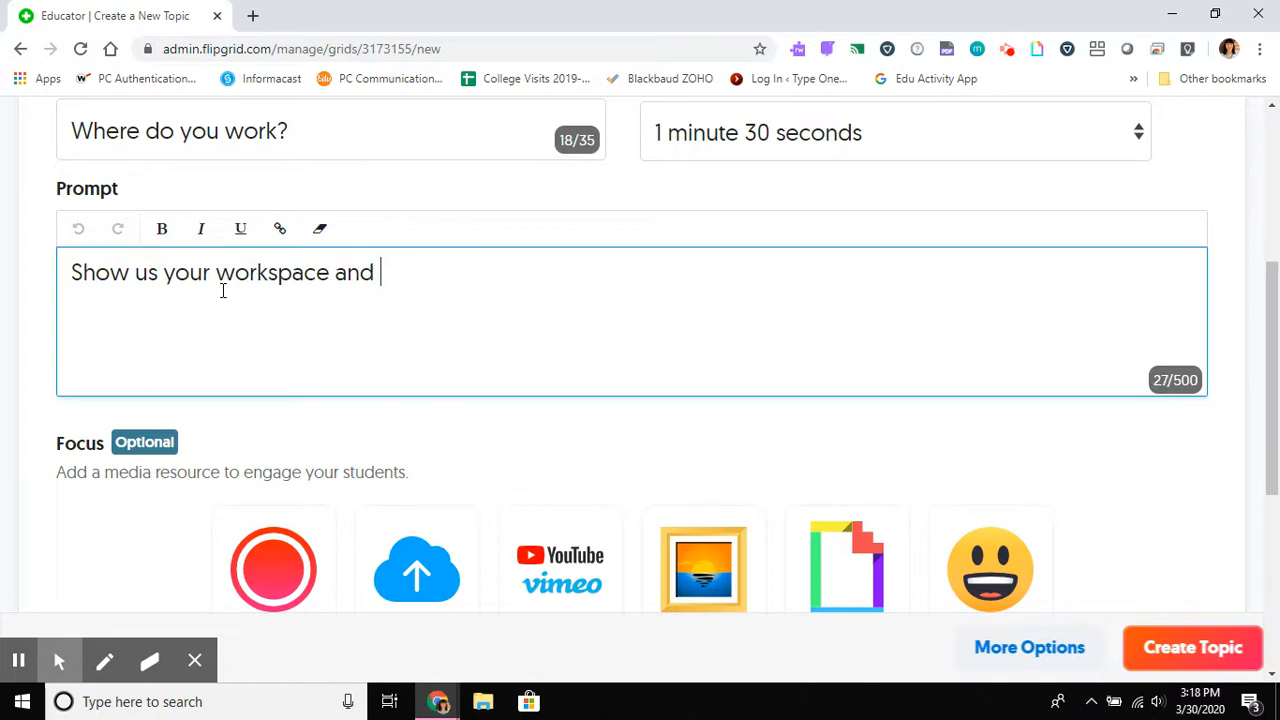
text(tell us a little bit)
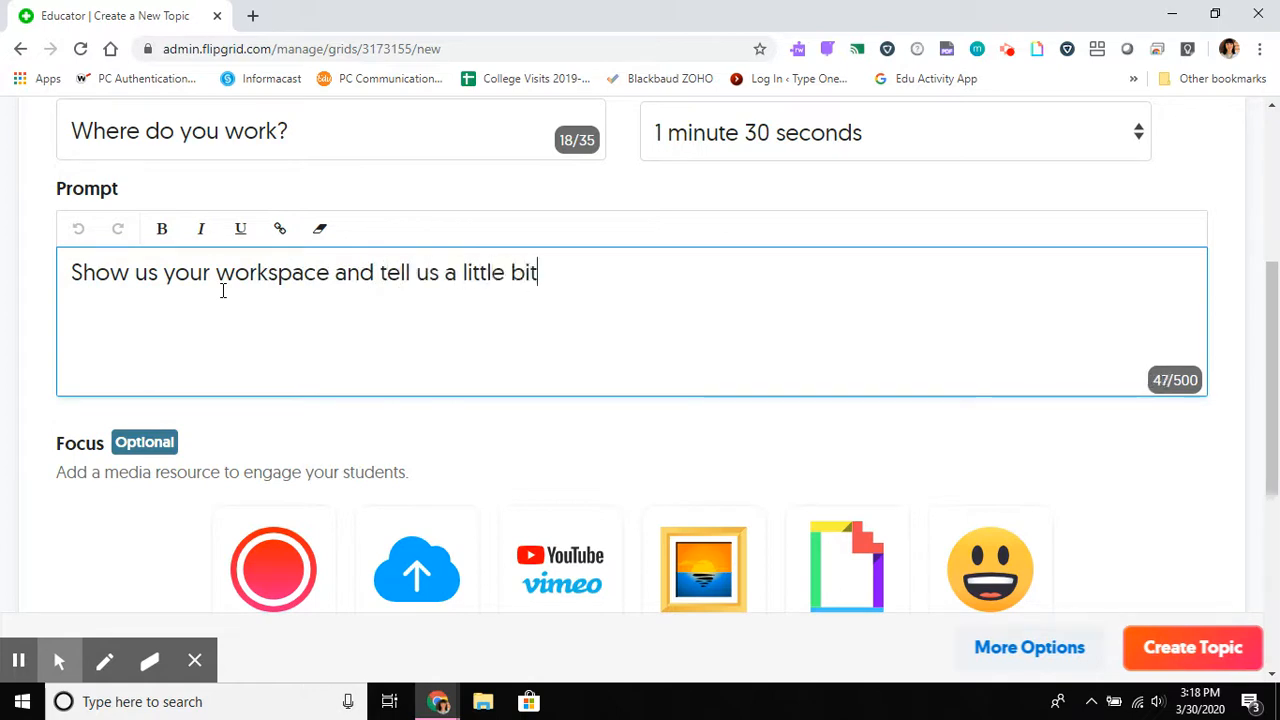
text( about why )
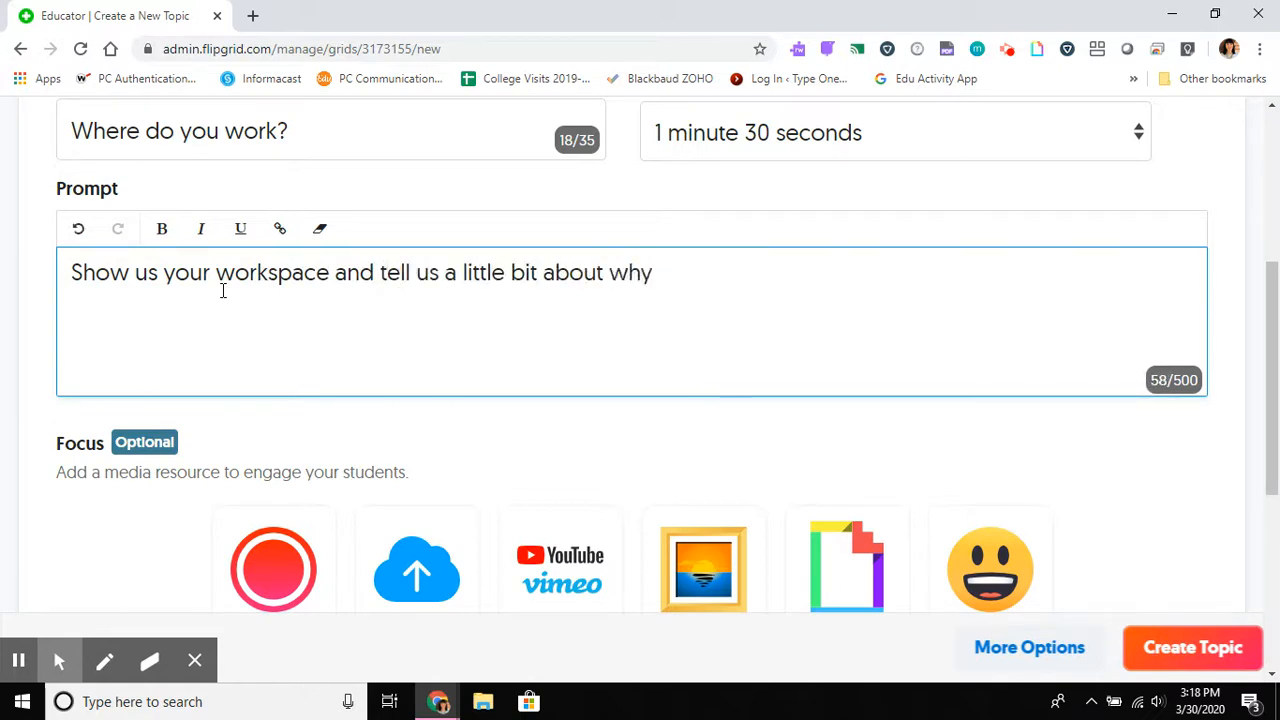
text(you chose it!)
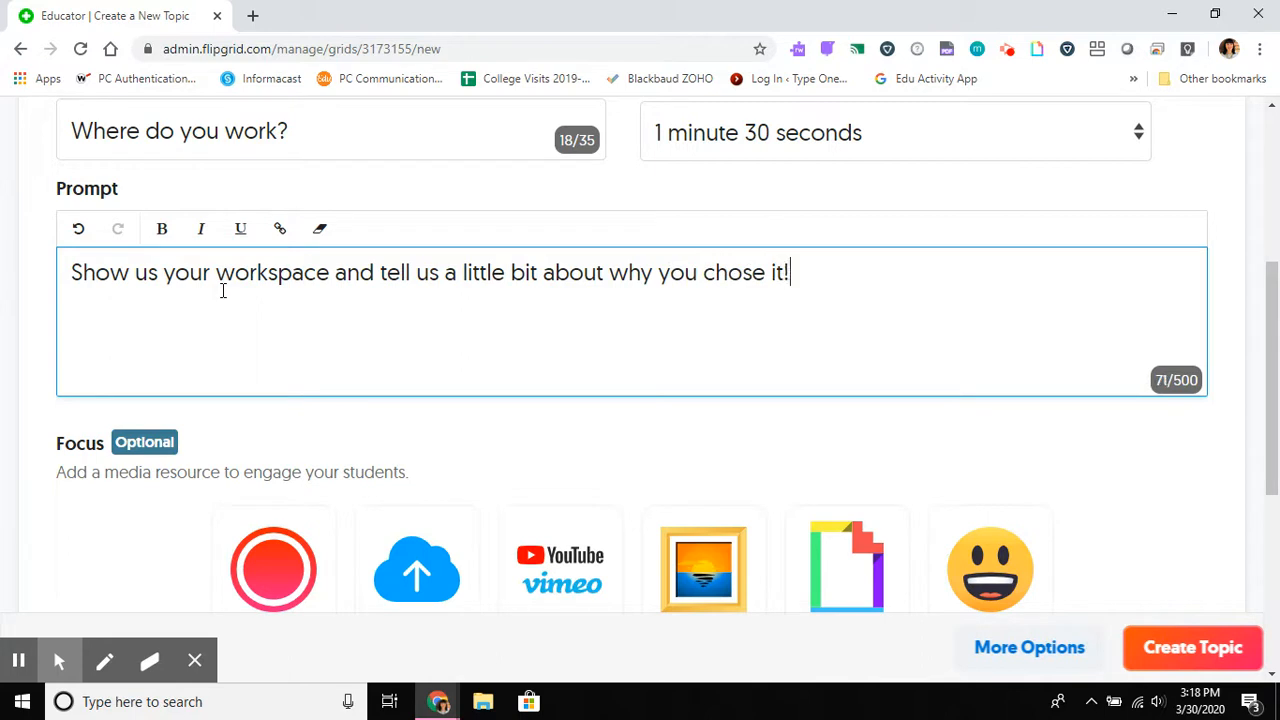
Step: Look over the optional Focus media resources and create the topic without adding any
scroll(517, 423, down, 2)
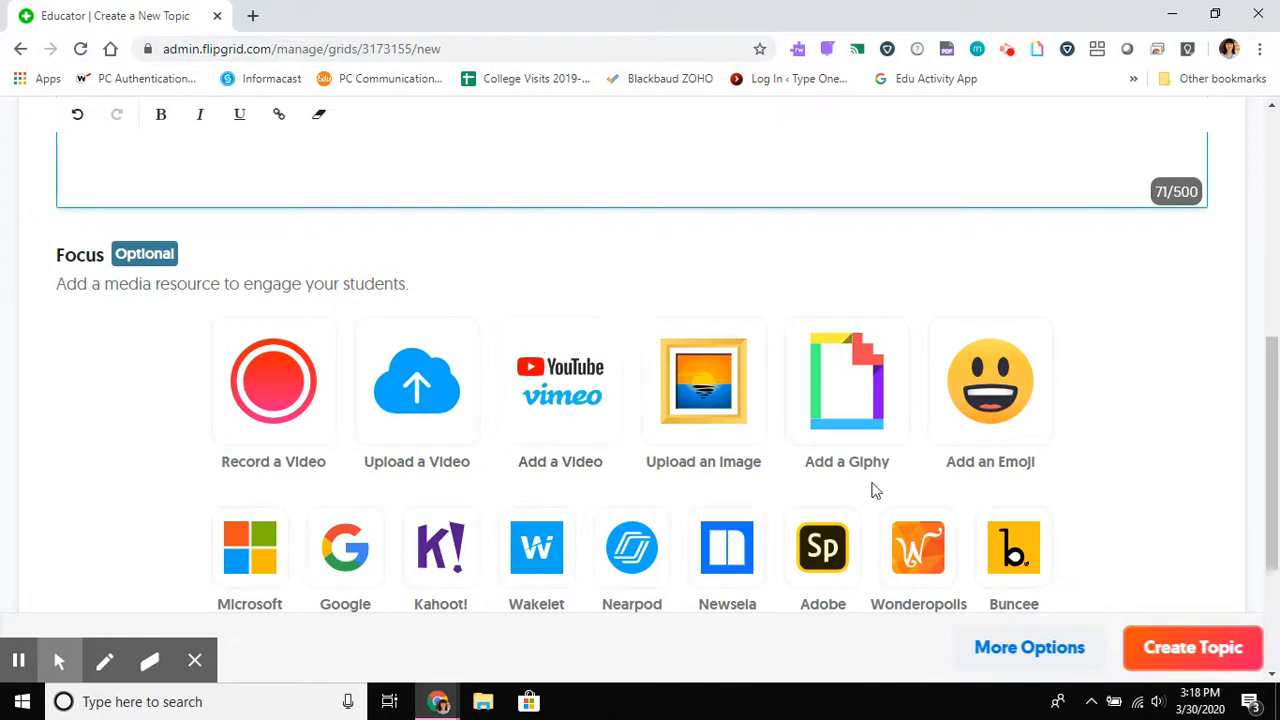
scroll(950, 484, down, 3)
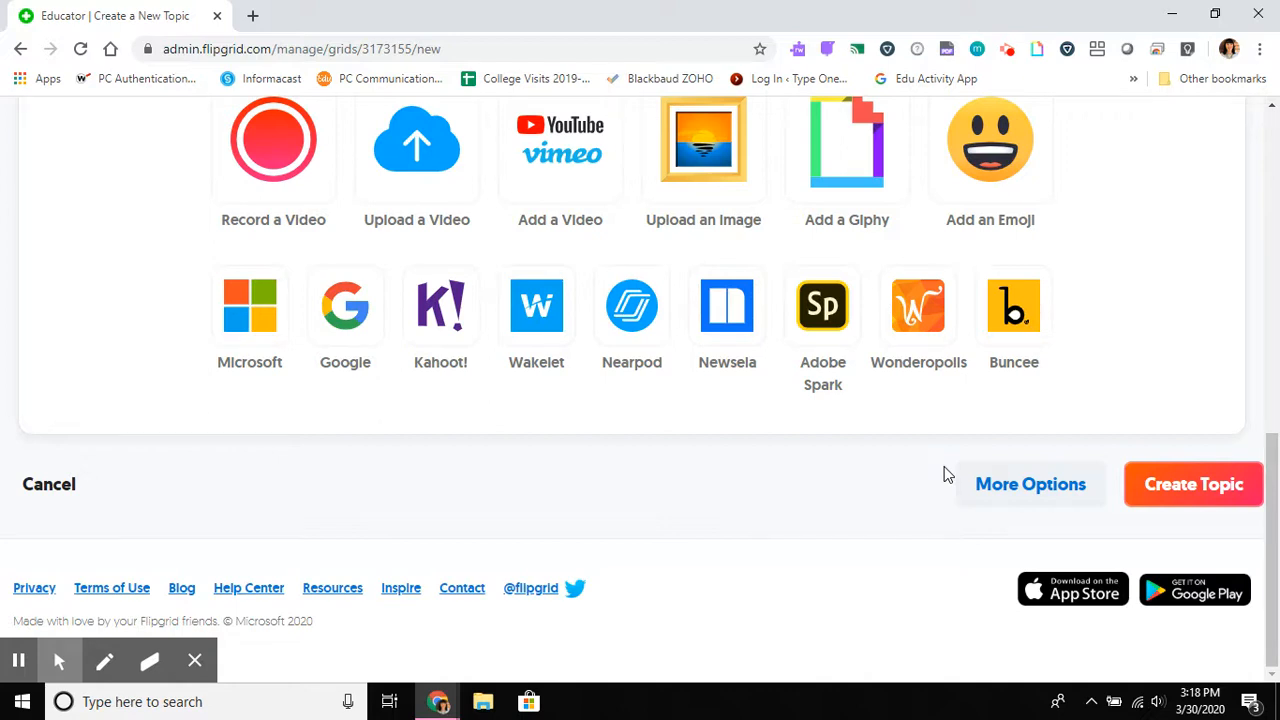
scroll(603, 400, up, 2)
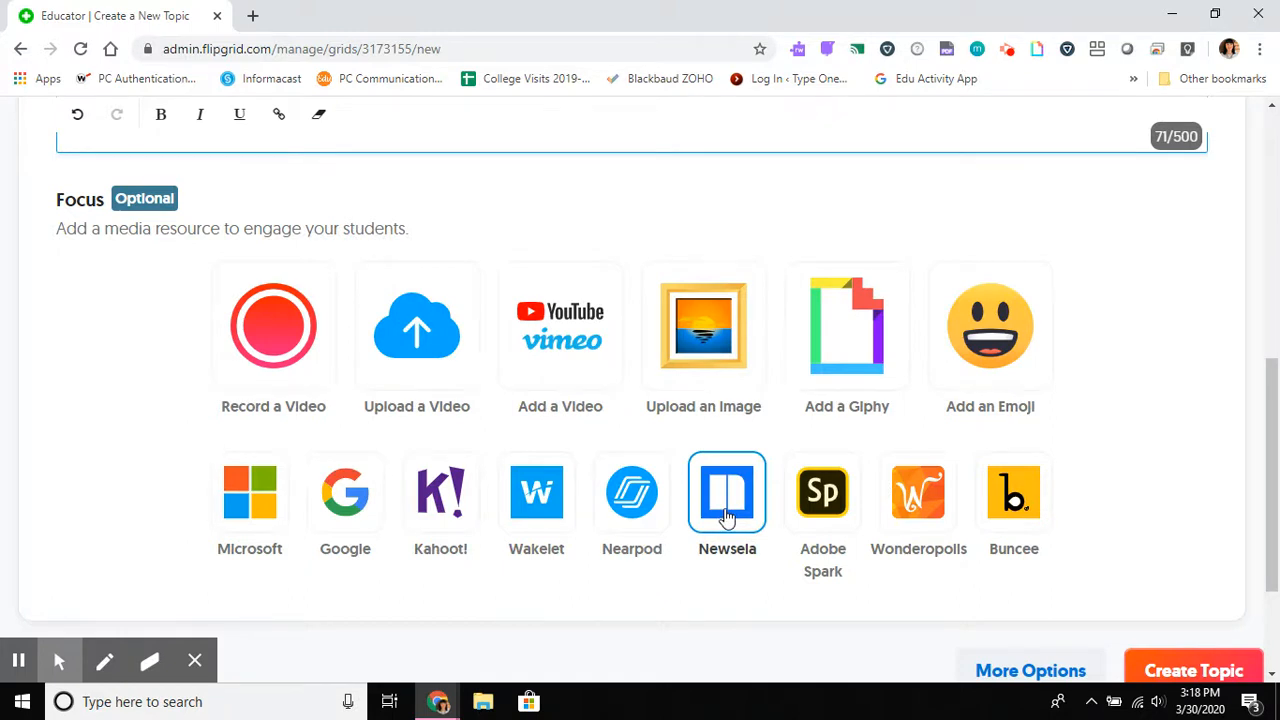
scroll(727, 517, down, 3)
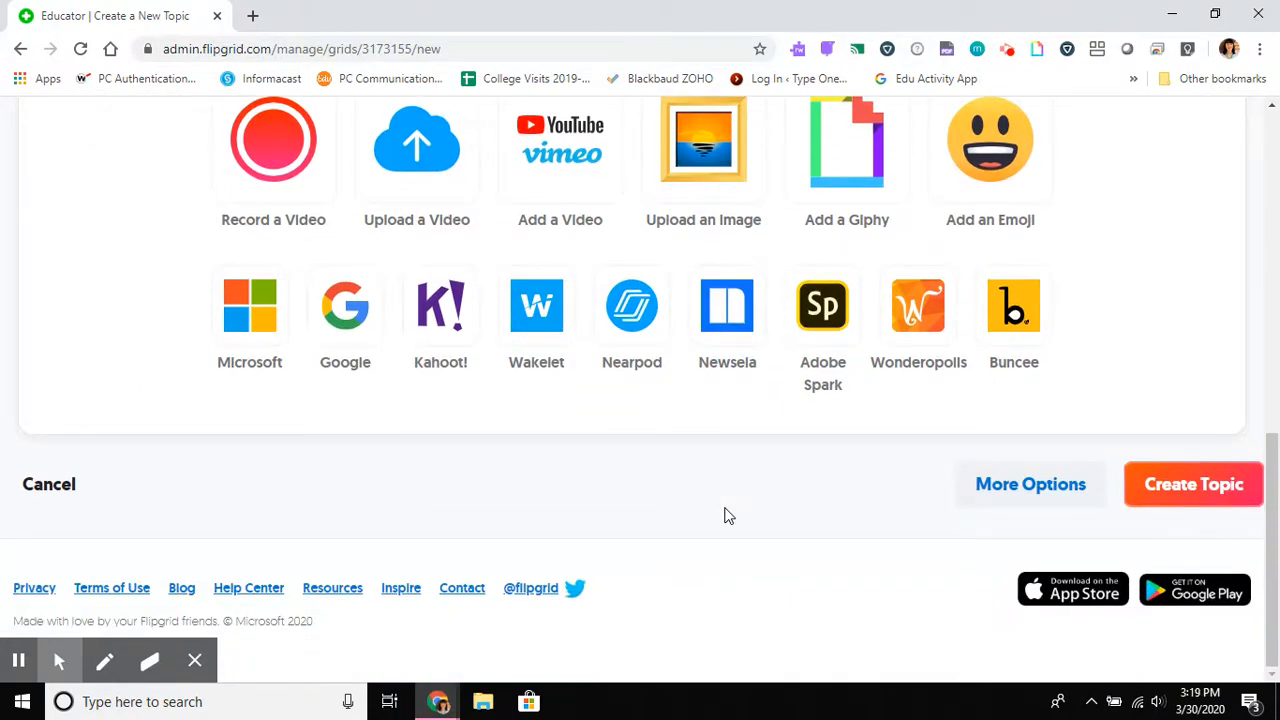
click(1165, 487)
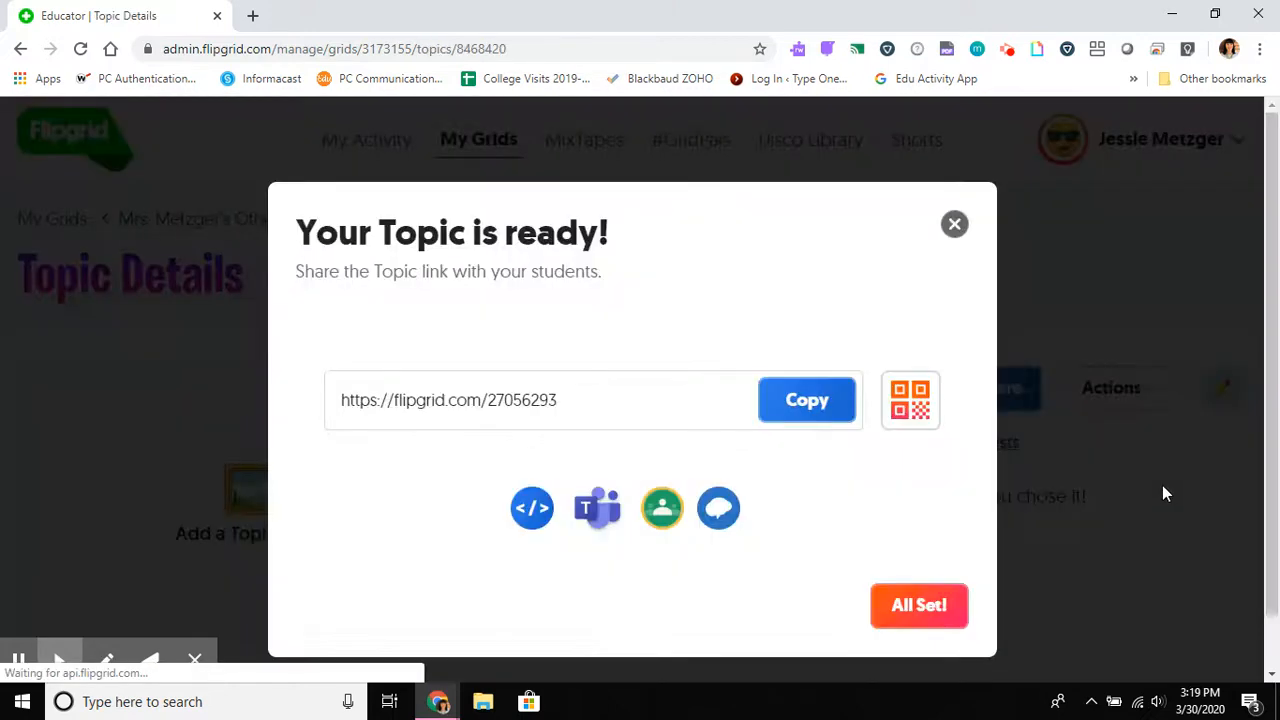
Step: Dismiss the share options for the new "Where do you work?" topic and return to the overview of all grids
drag(620, 400, 301, 404)
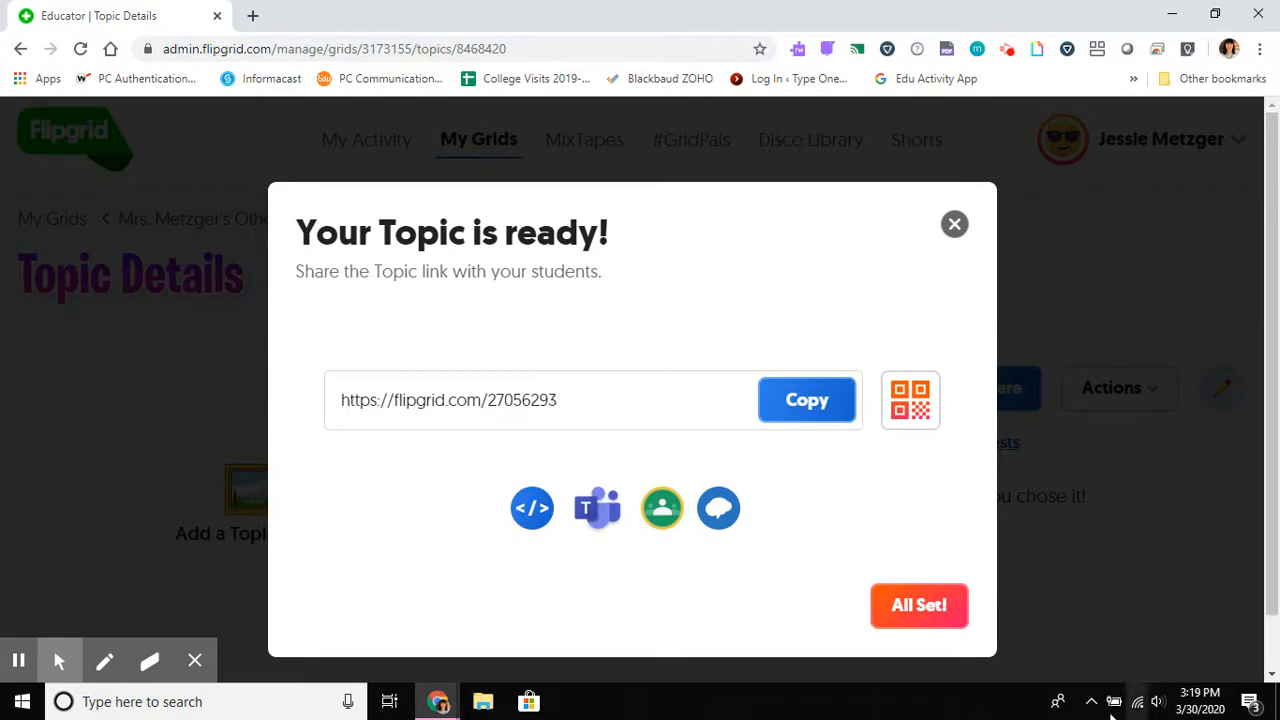
click(920, 606)
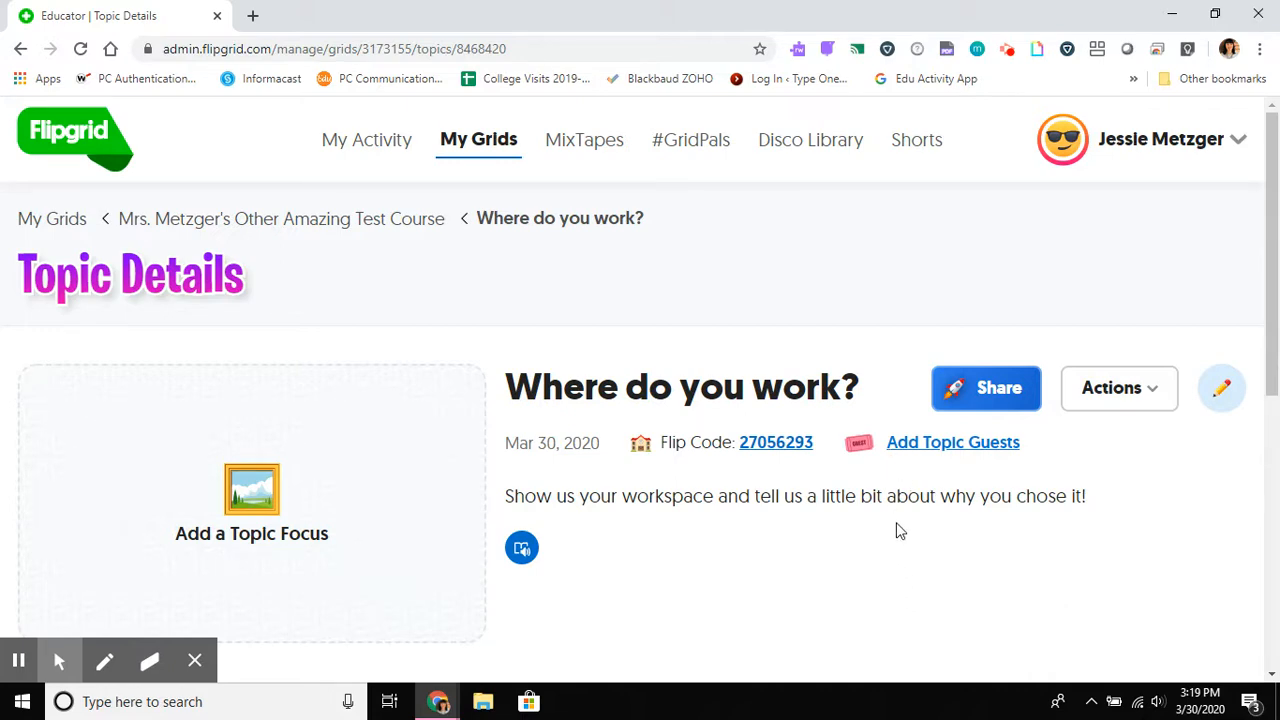
scroll(896, 524, down, 5)
scroll(896, 528, up, 5)
click(47, 221)
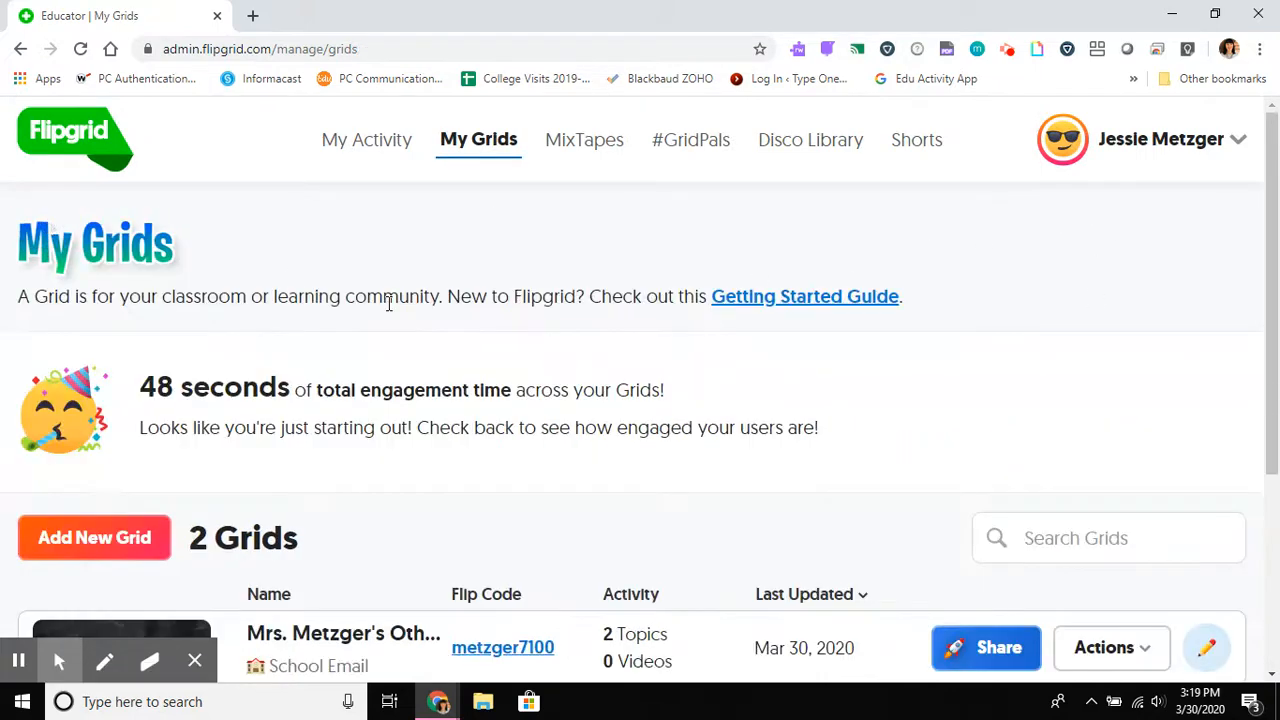
Step: Open the other existing grid, the Amazing Test Course with the classroom children banner, and look over its details and topic list
scroll(445, 405, down, 3)
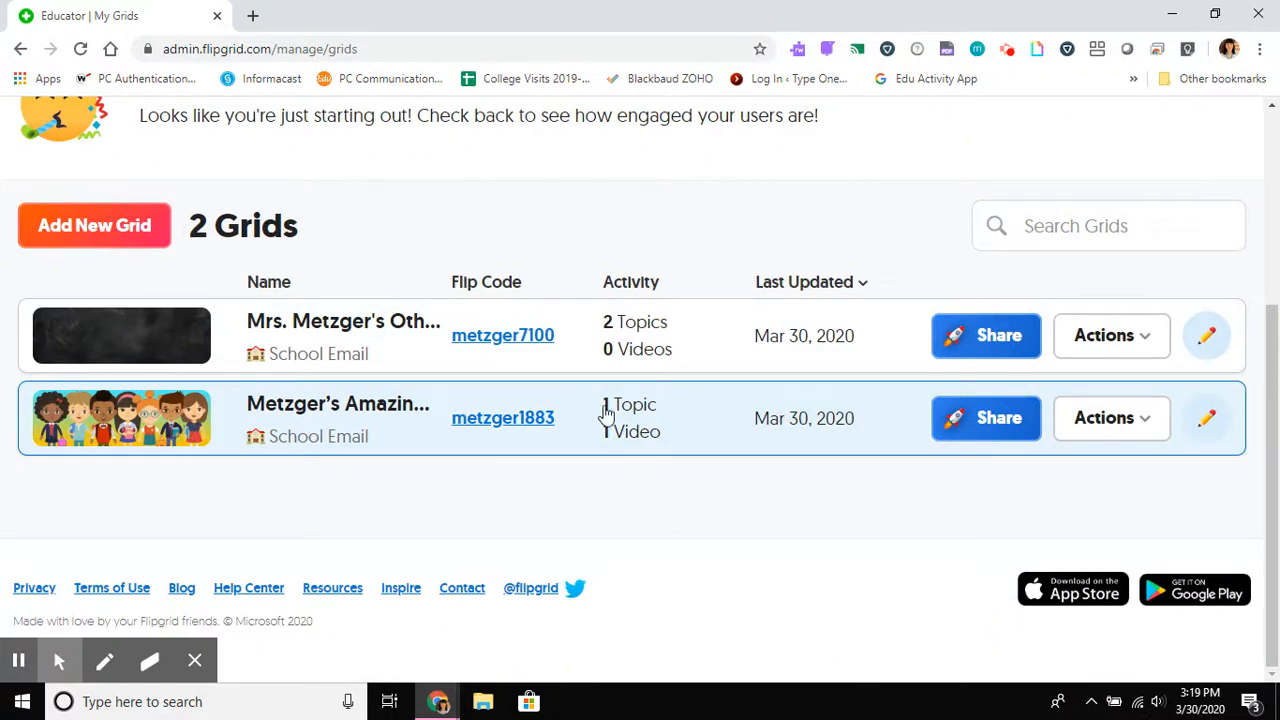
click(689, 414)
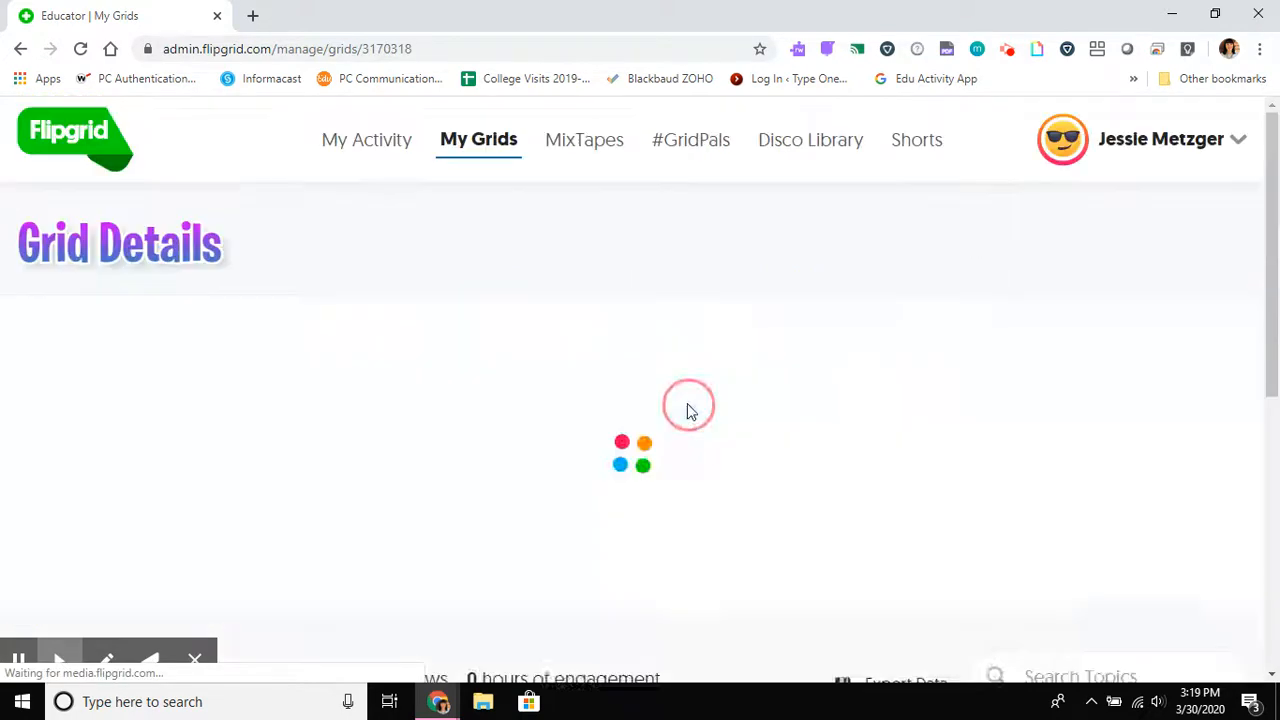
scroll(679, 420, down, 3)
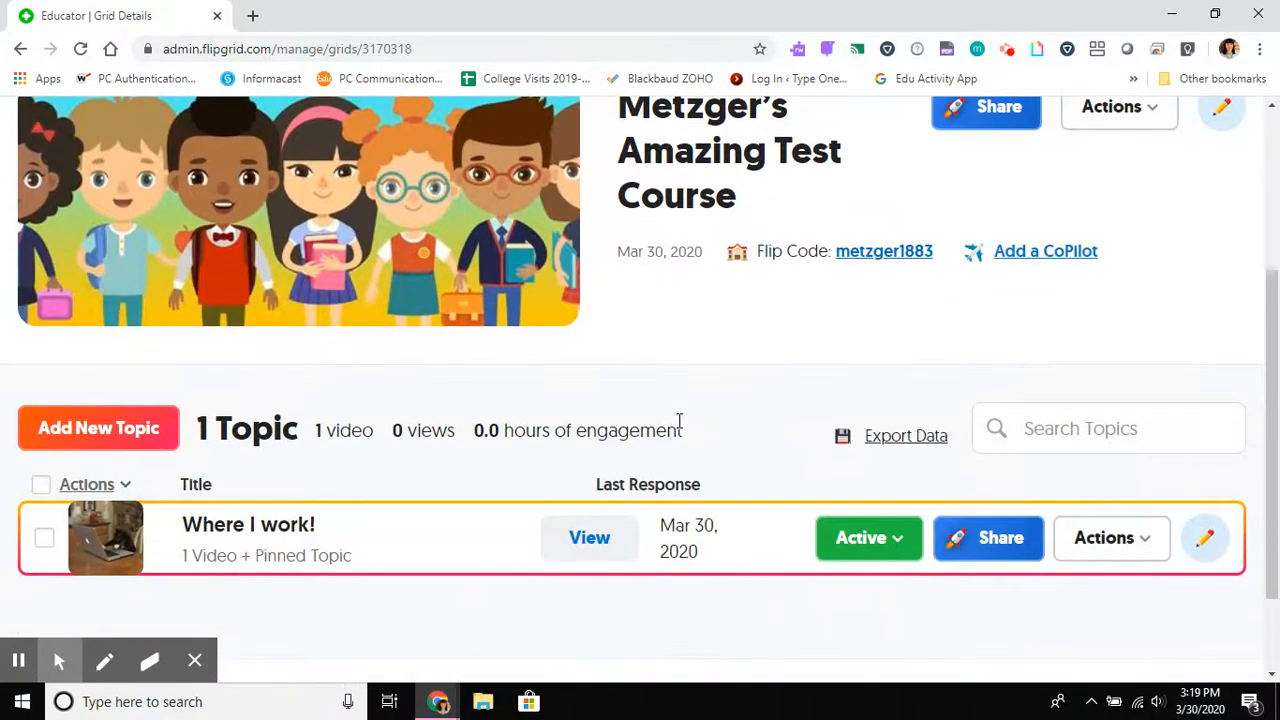
scroll(679, 420, down, 1)
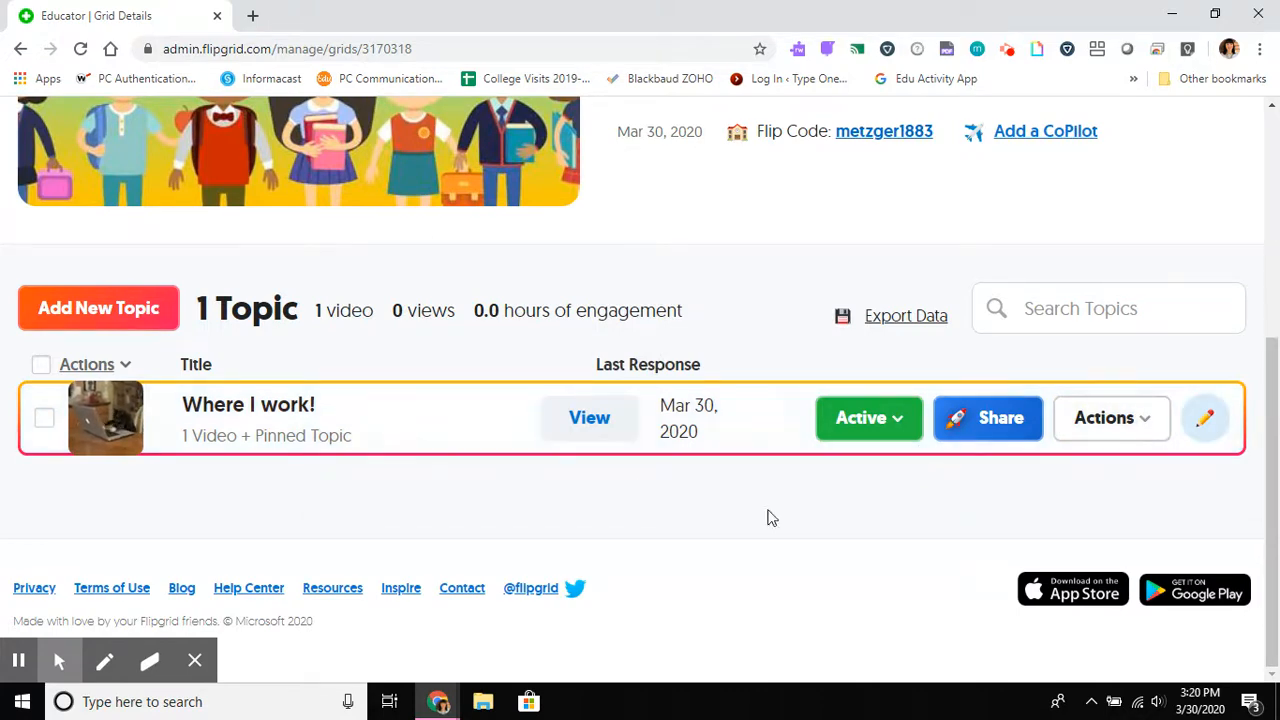
scroll(814, 526, up, 5)
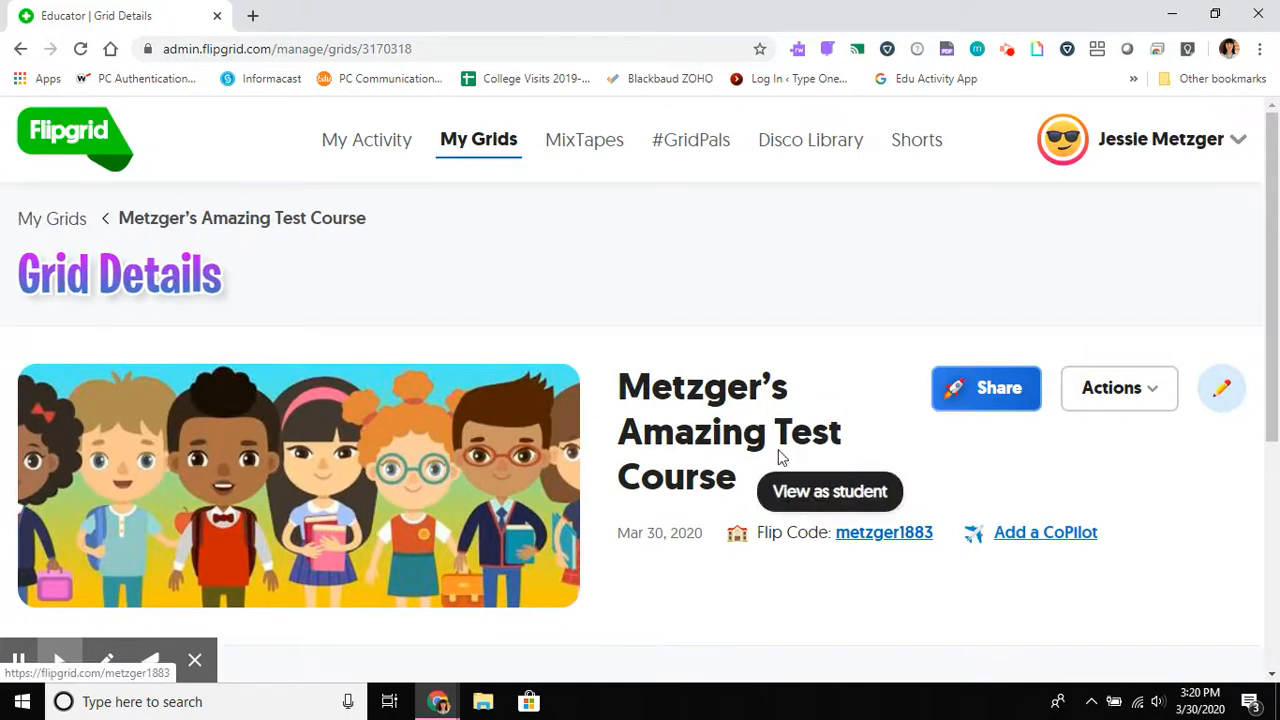